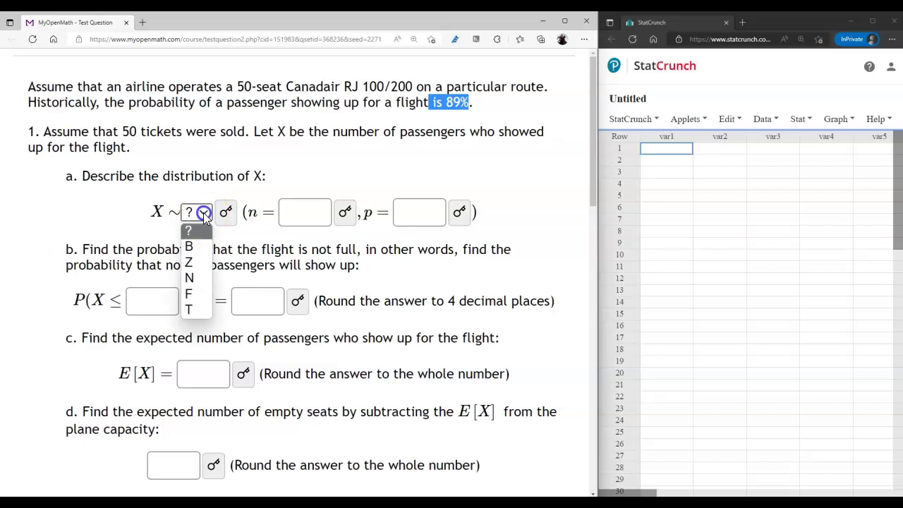
Step: Set part a to the binomial distribution X ~ B(n = 50, p = 0.89)
left_click(199, 245)
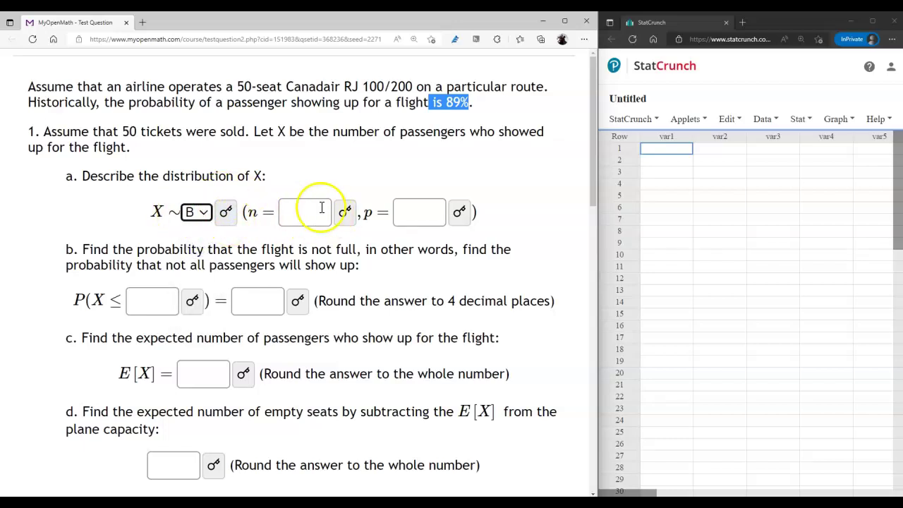
left_click(305, 212)
type("50")
key("Tab")
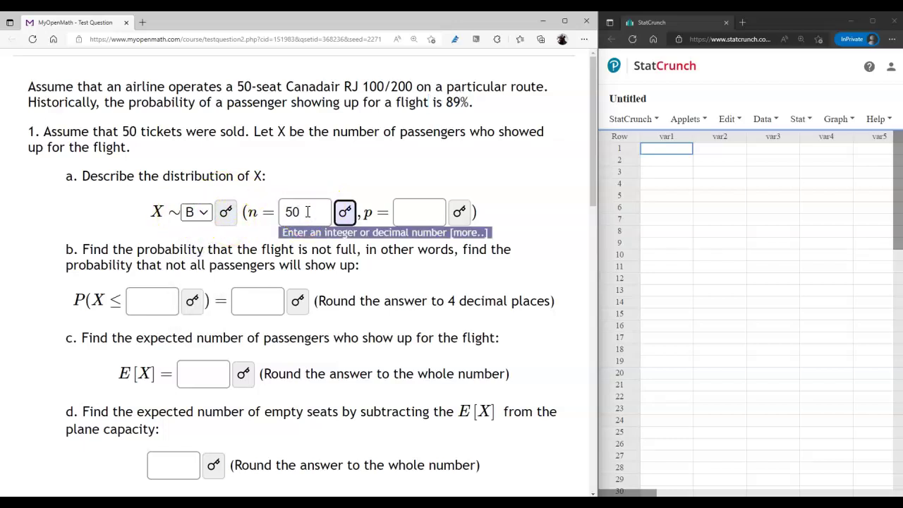
key("Tab")
key("Tab")
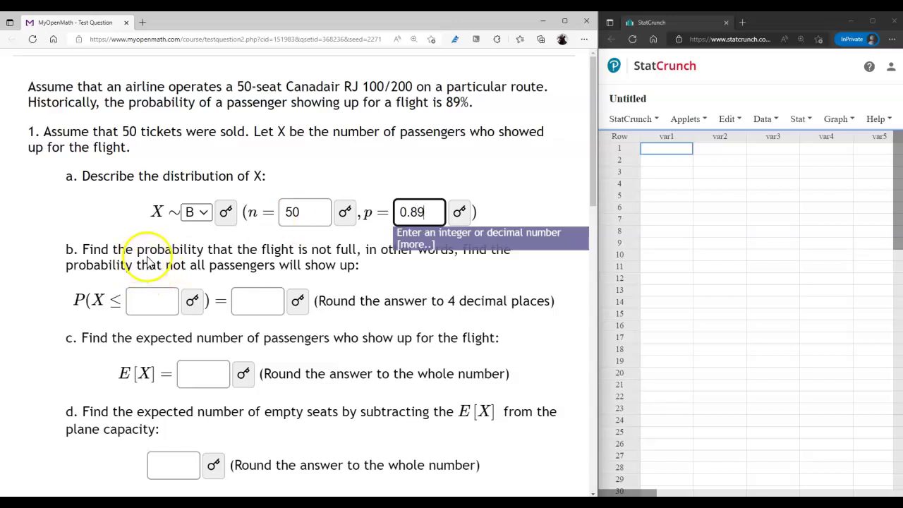
left_click(174, 255)
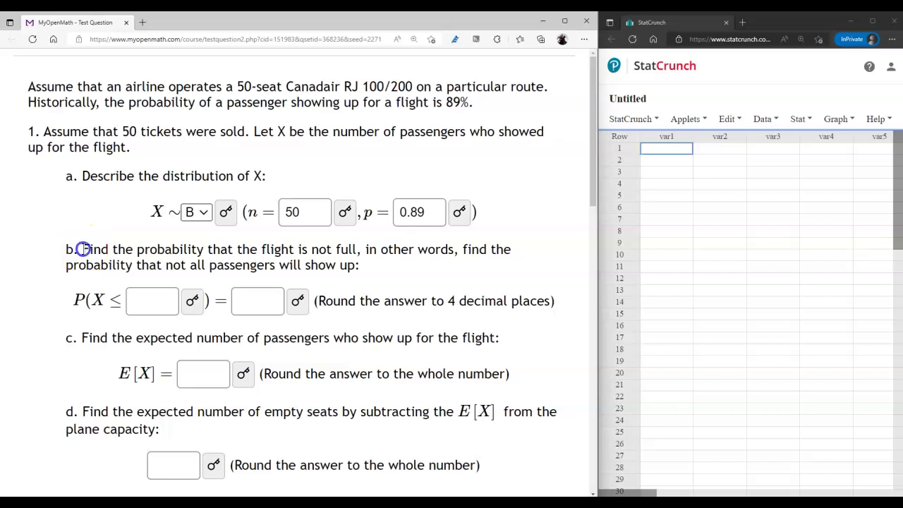
Step: Enter 49 as part b's upper bound in P(X ≤ 49)
left_click_drag(80, 249, 392, 263)
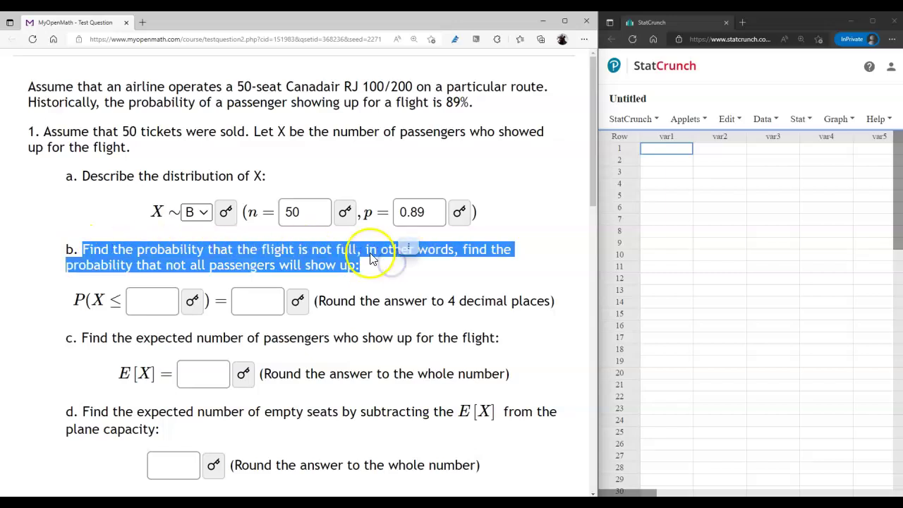
left_click(370, 251)
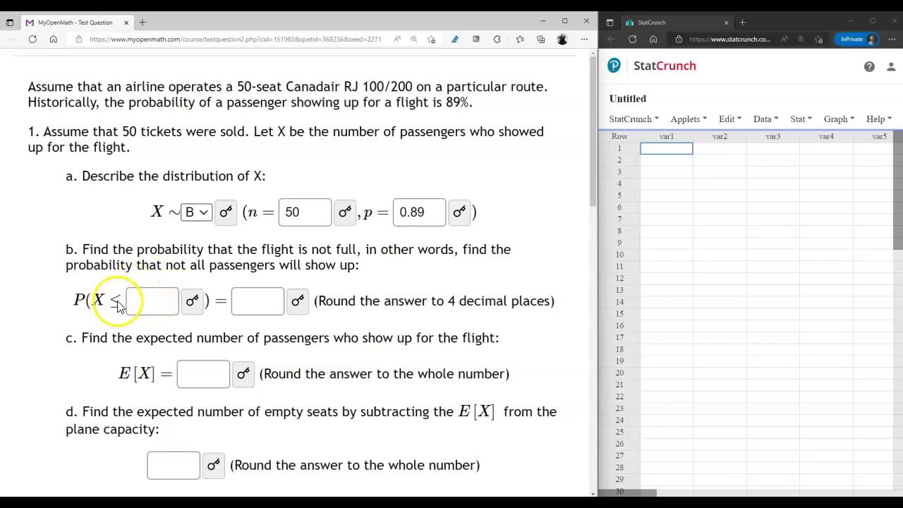
left_click(156, 302)
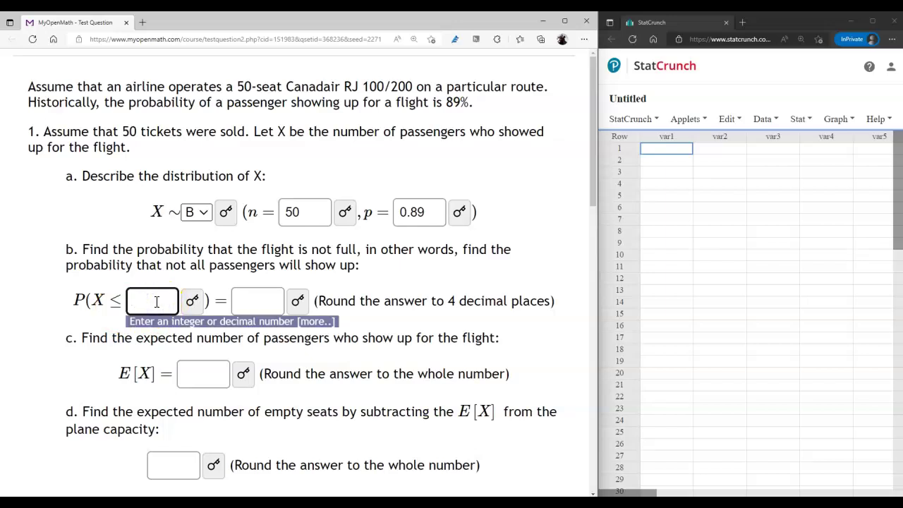
left_click(229, 281)
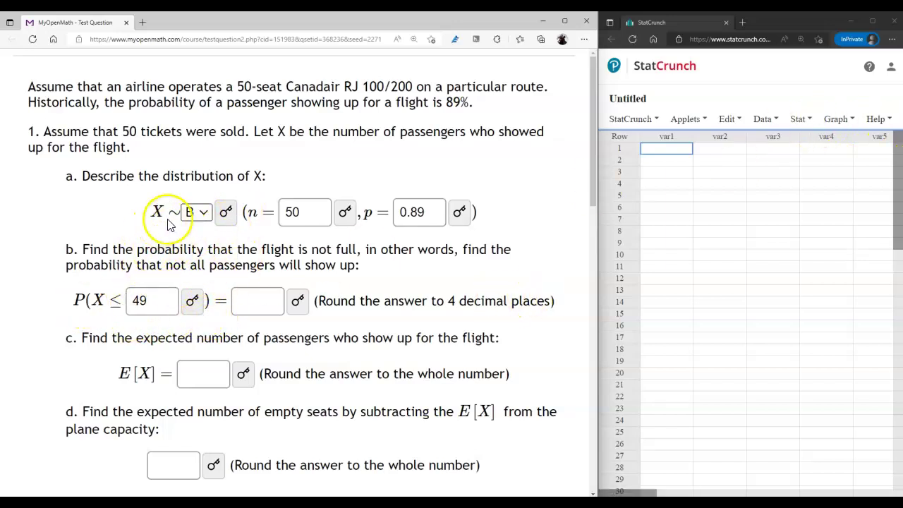
Step: In StatCrunch's Binomial calculator, set n = 50 and p = 0.89 and compute P(X ≤ 49)
left_click(800, 118)
mouse_move(811, 140)
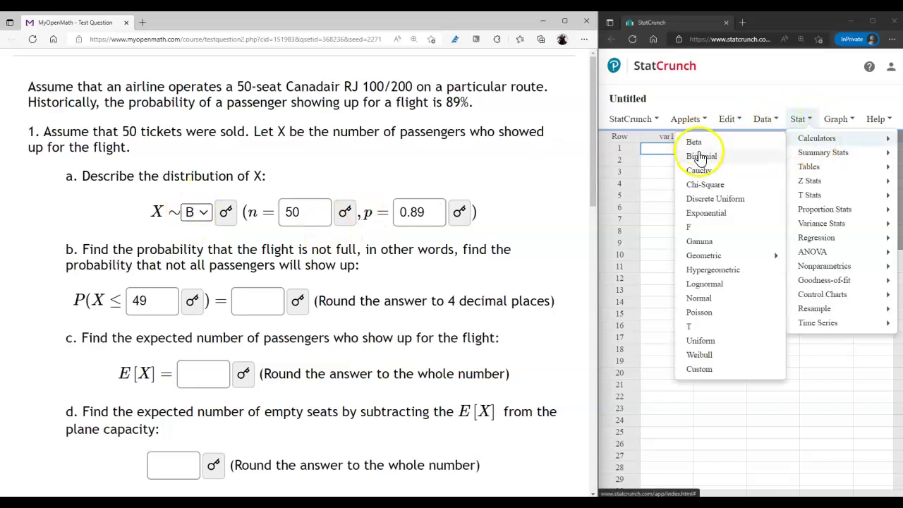
left_click(692, 157)
left_click_drag(702, 132, 712, 125)
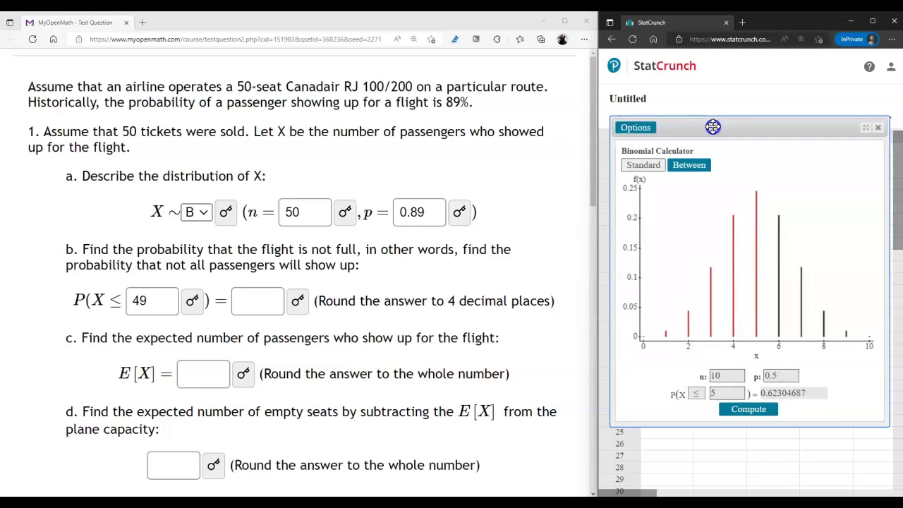
double_click(702, 374)
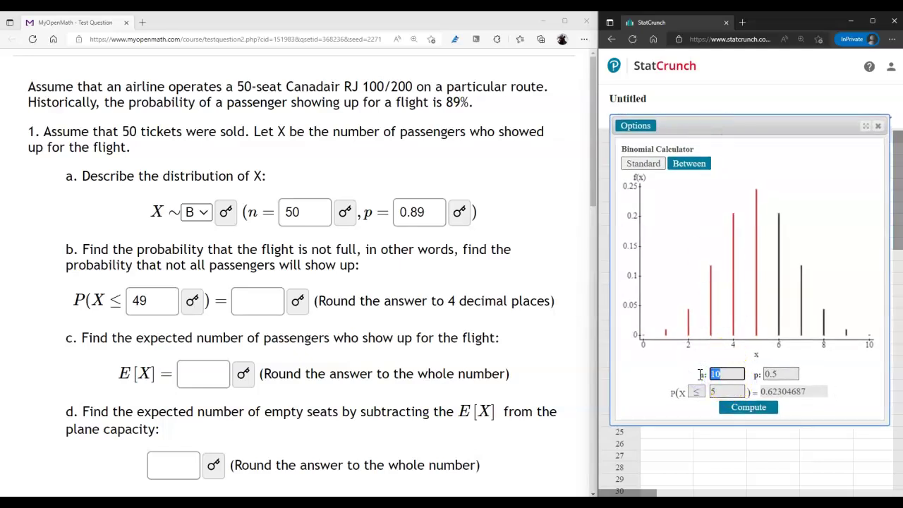
type("50")
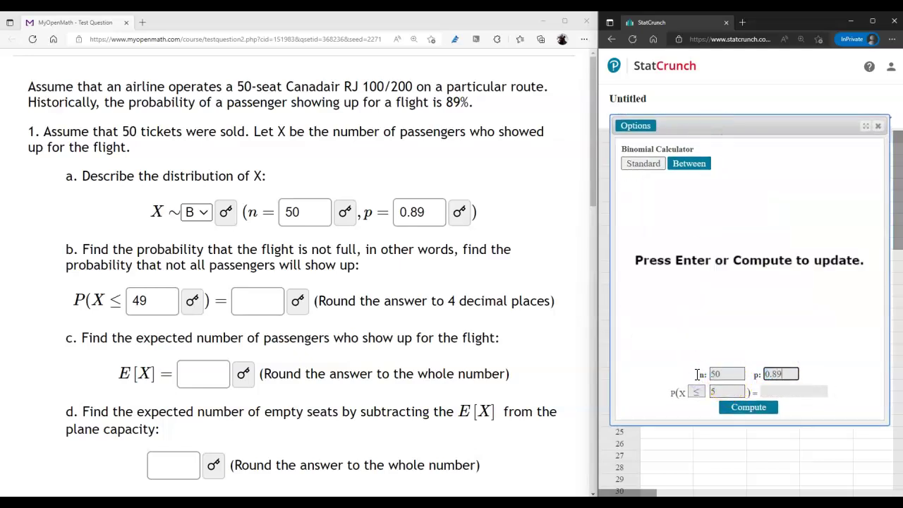
left_click(724, 391)
type("49")
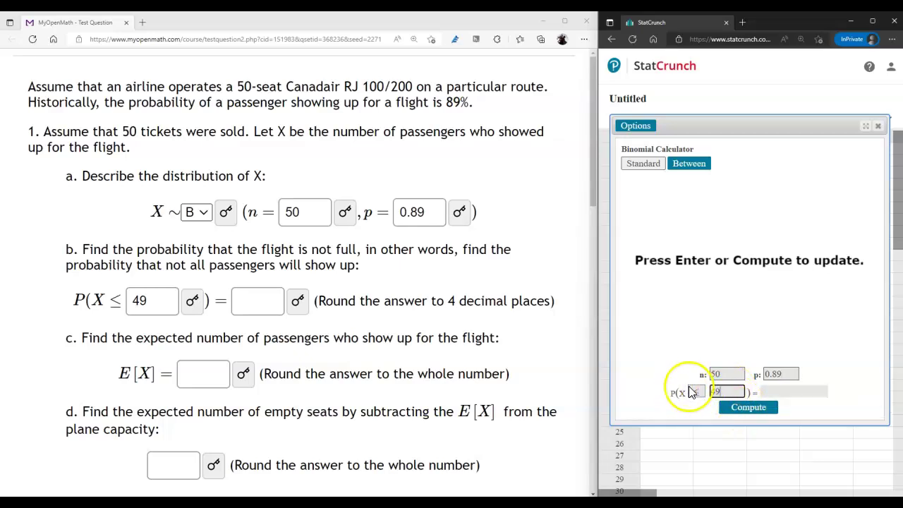
left_click(757, 411)
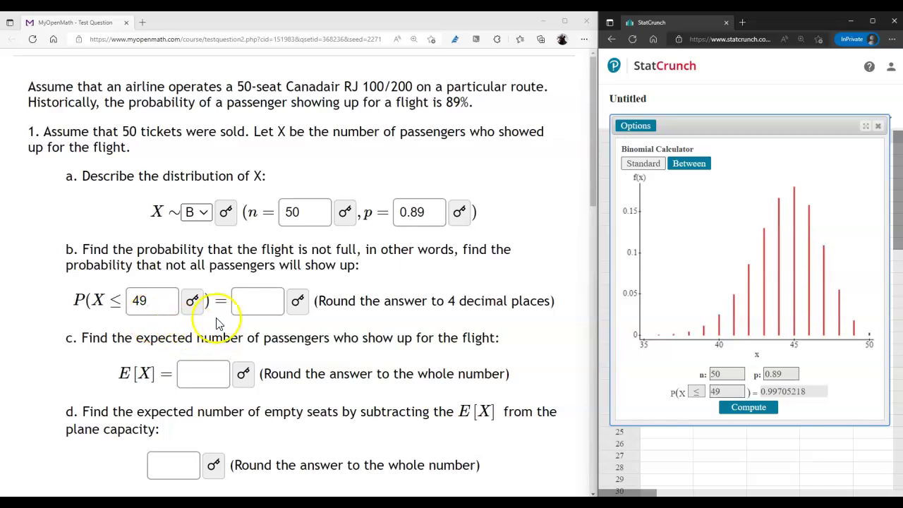
Step: Change the calculation to P(X < 50), giving 0.99705218
left_click_drag(727, 393, 694, 393)
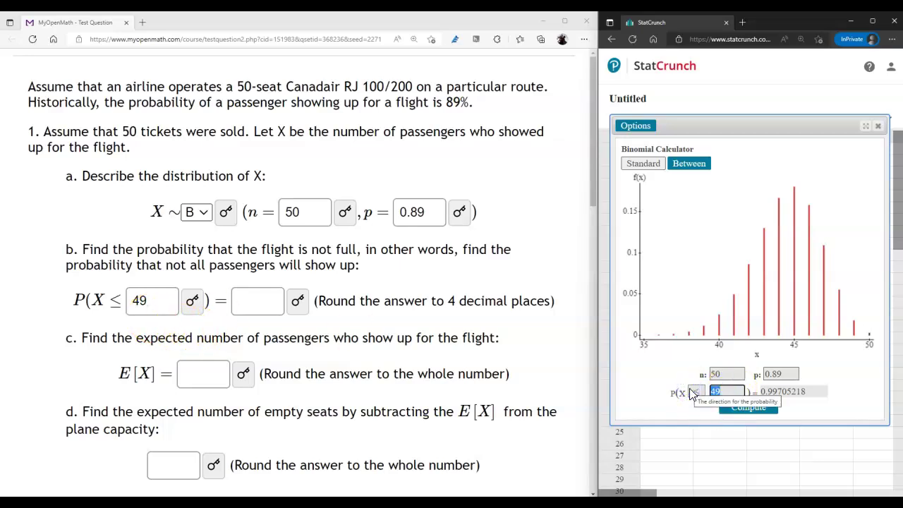
type("50")
left_click(695, 393)
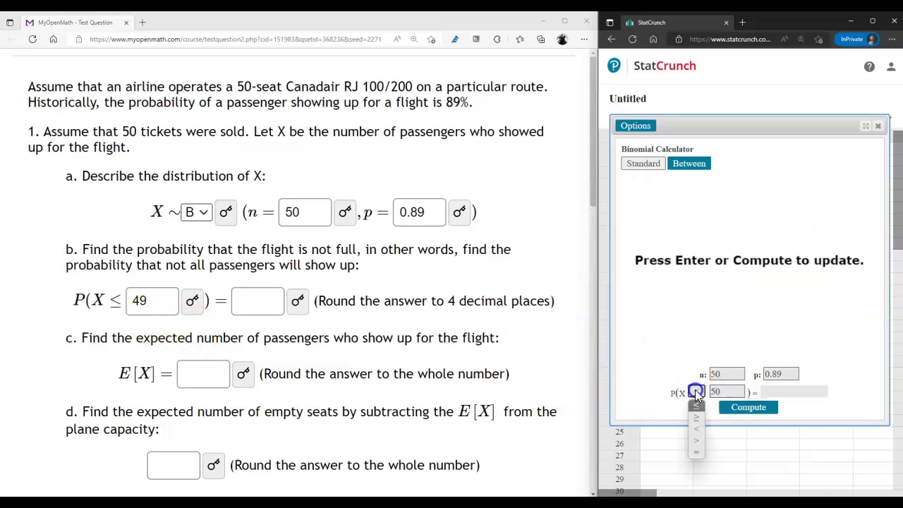
left_click(694, 430)
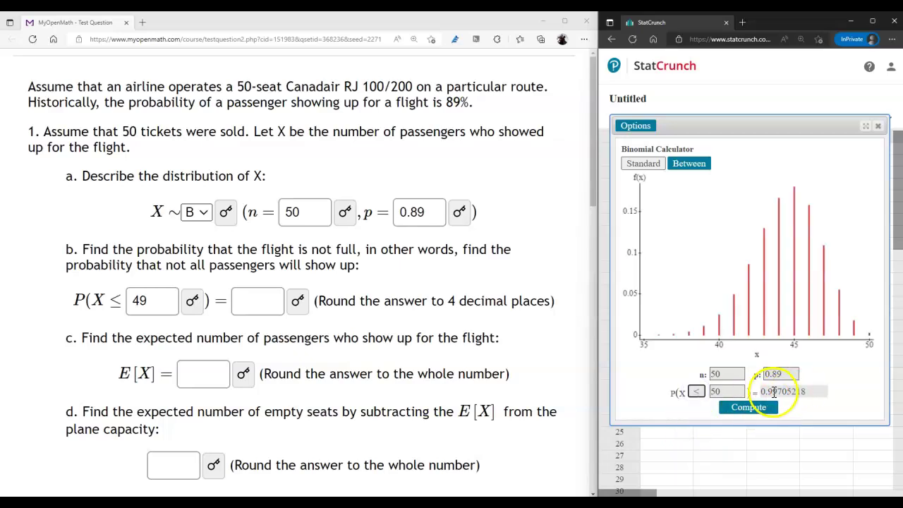
Step: Copy the result into part b's answer box as 0.9971
left_click(786, 391)
key("ctrl+c")
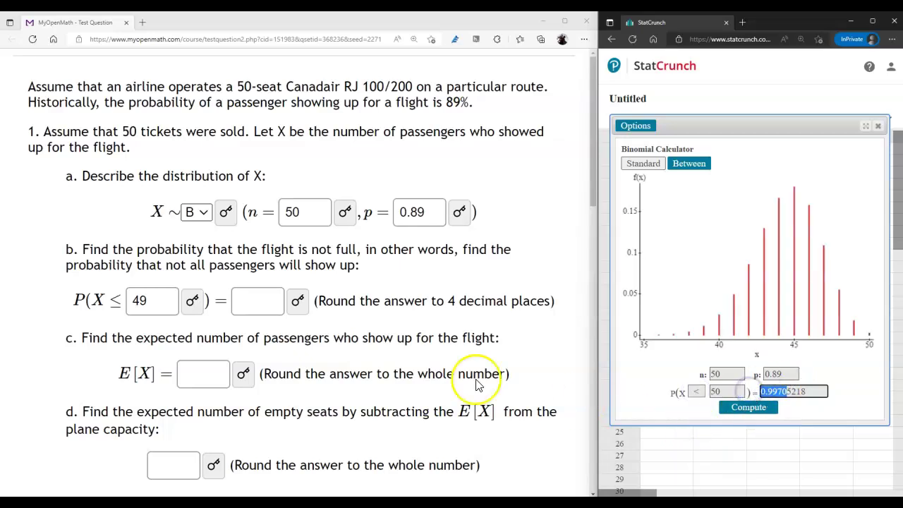
left_click(247, 302)
key("ctrl+v")
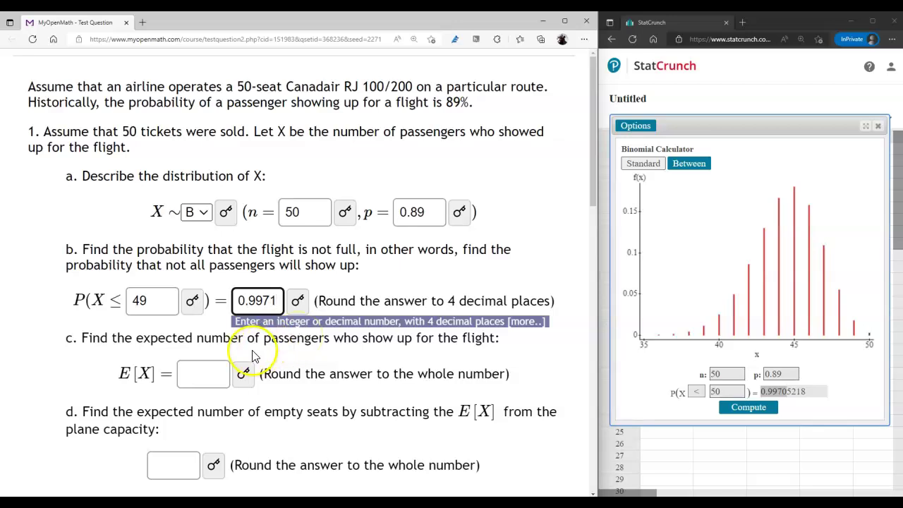
left_click(299, 356)
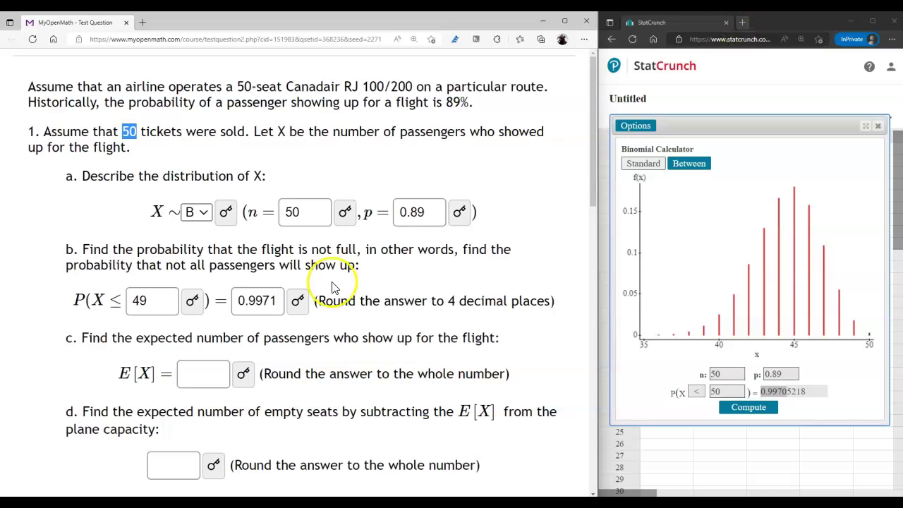
Step: With np left in part c, compute 50*0.89 = 44.5 using Bing in a new InPrivate tab
left_click(204, 375)
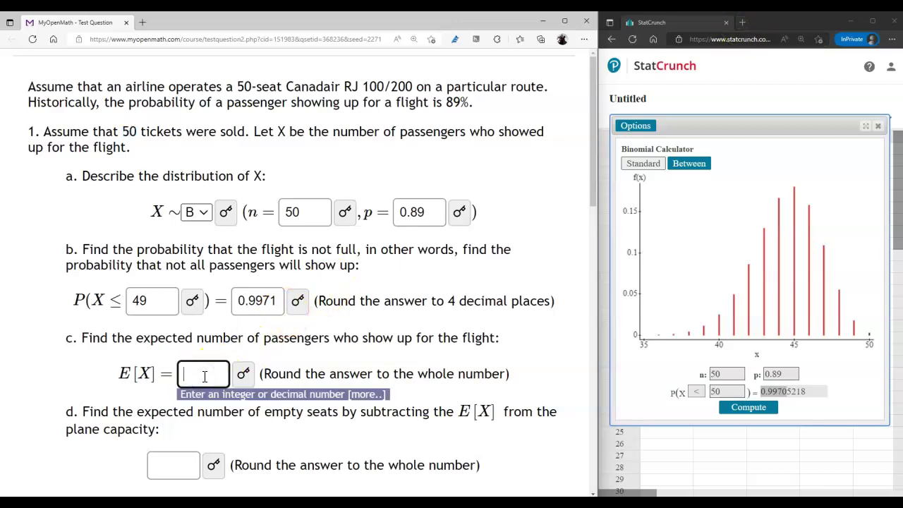
key("Tab")
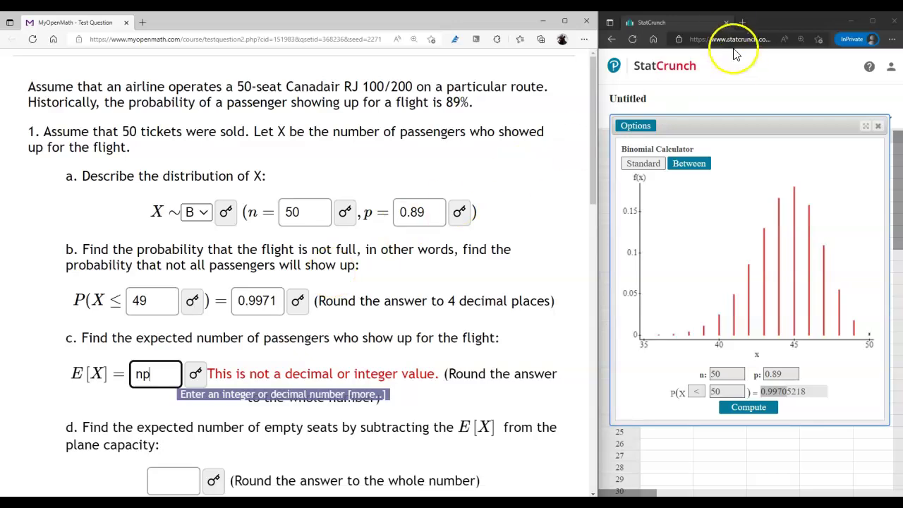
left_click(742, 22)
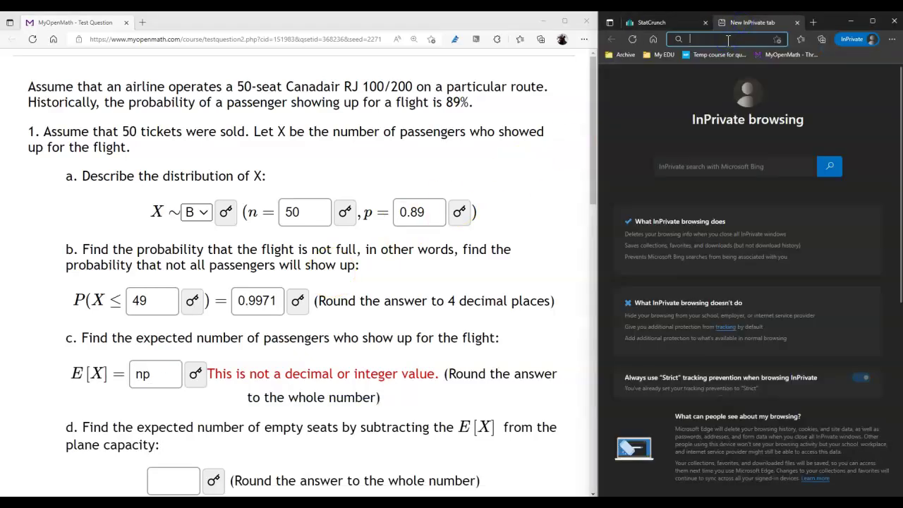
type("50*0.")
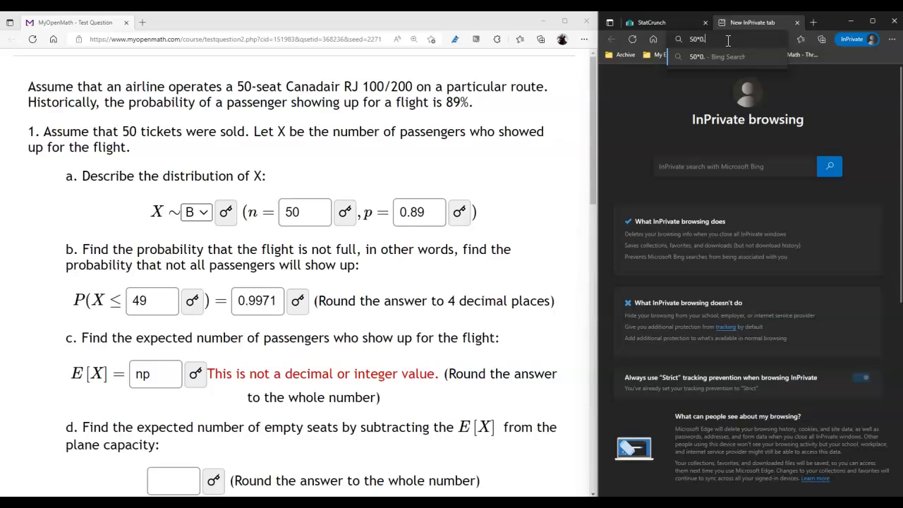
type("89")
key("Return")
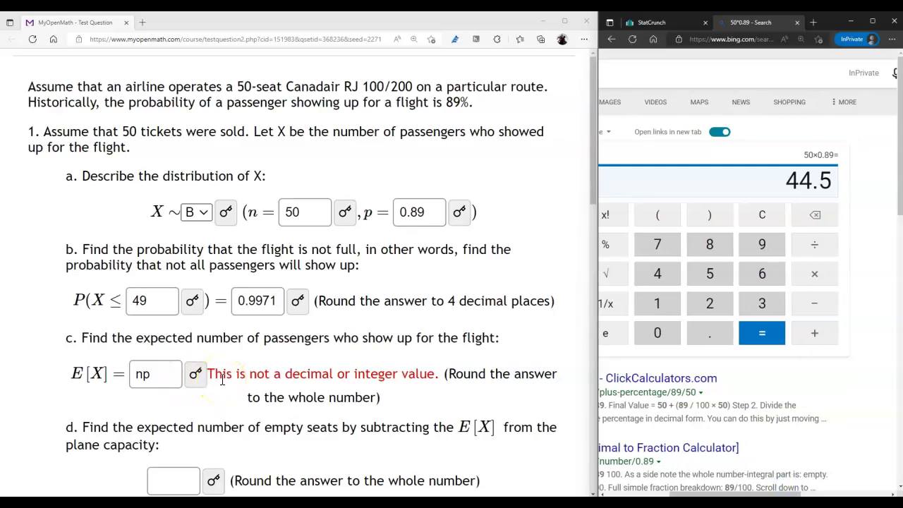
scroll(223, 380, "down", 1)
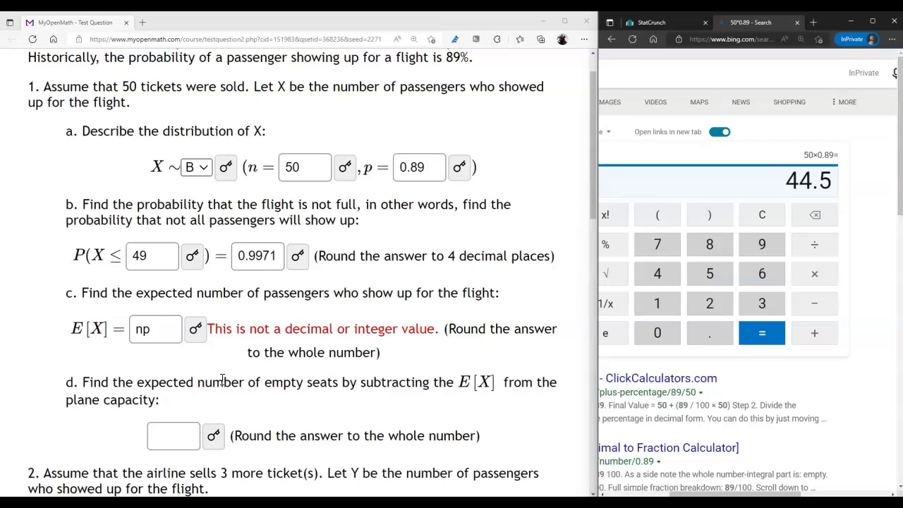
Step: Replace np in part c's E[X] box with 45
left_click_drag(280, 435, 465, 436)
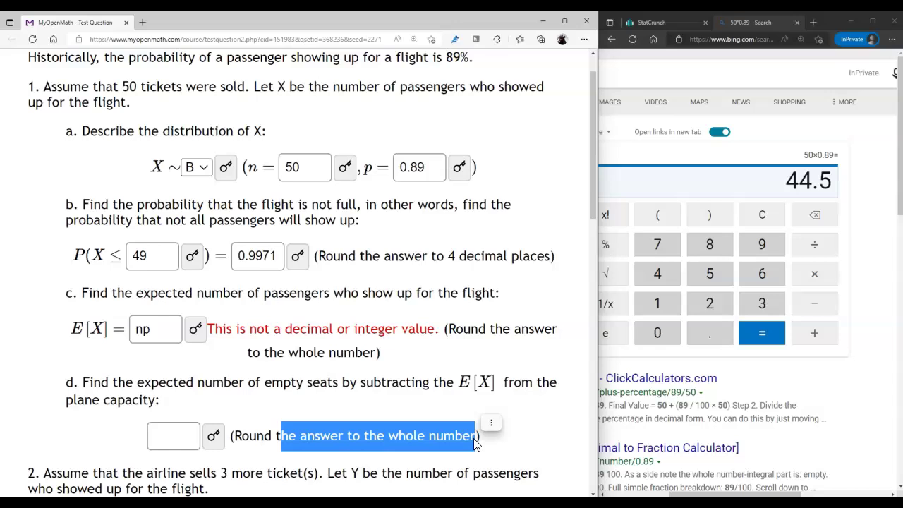
left_click(182, 439)
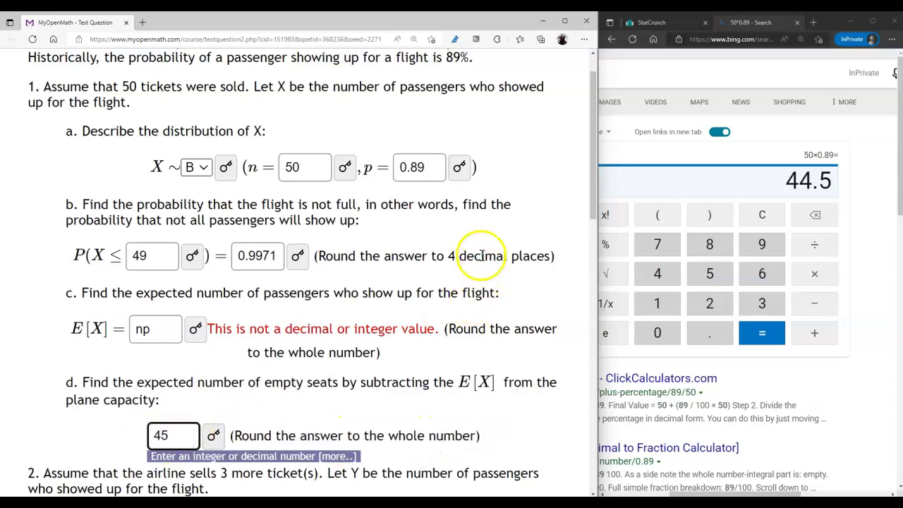
left_click(432, 249)
scroll(226, 402, "down", 1)
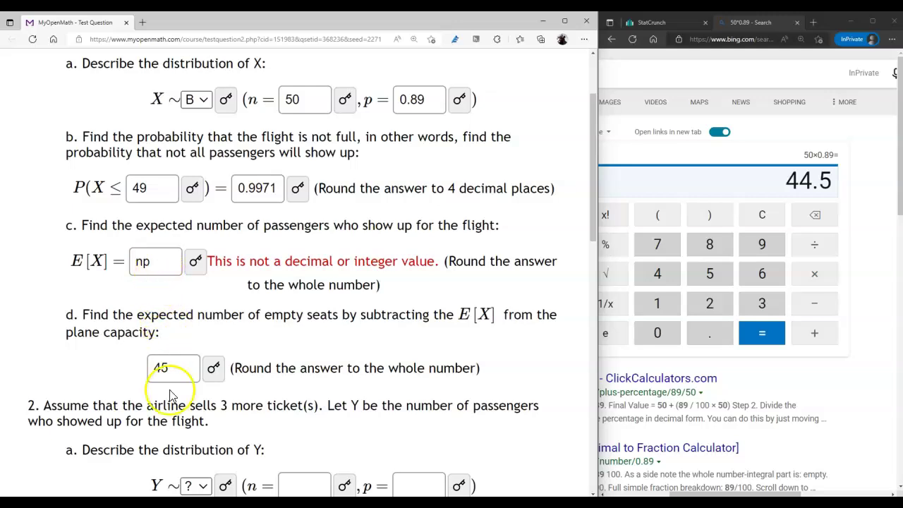
left_click_drag(162, 372, 170, 373)
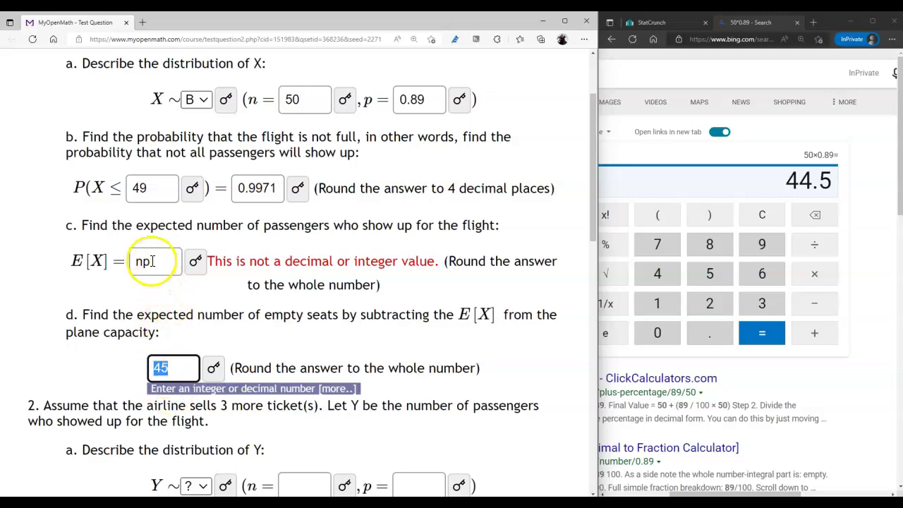
left_click_drag(147, 261, 96, 264)
key("ctrl+v")
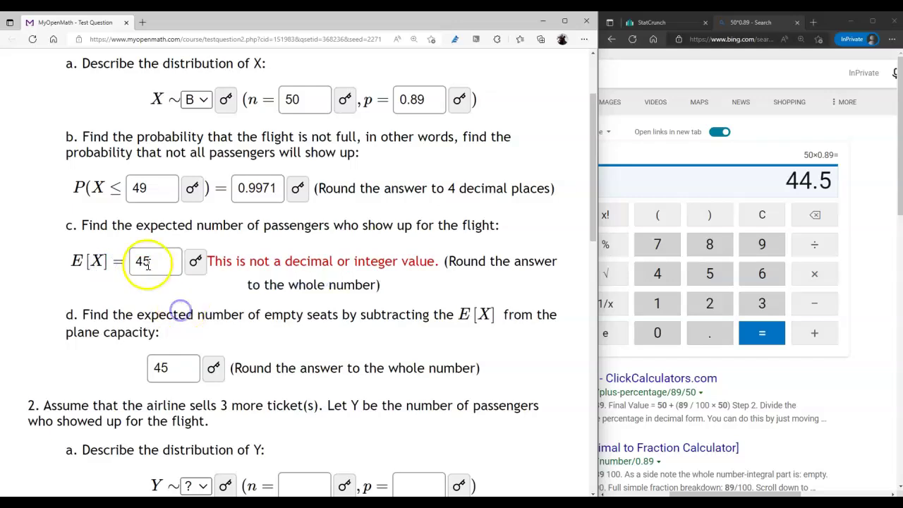
left_click(139, 261)
double_click(214, 261)
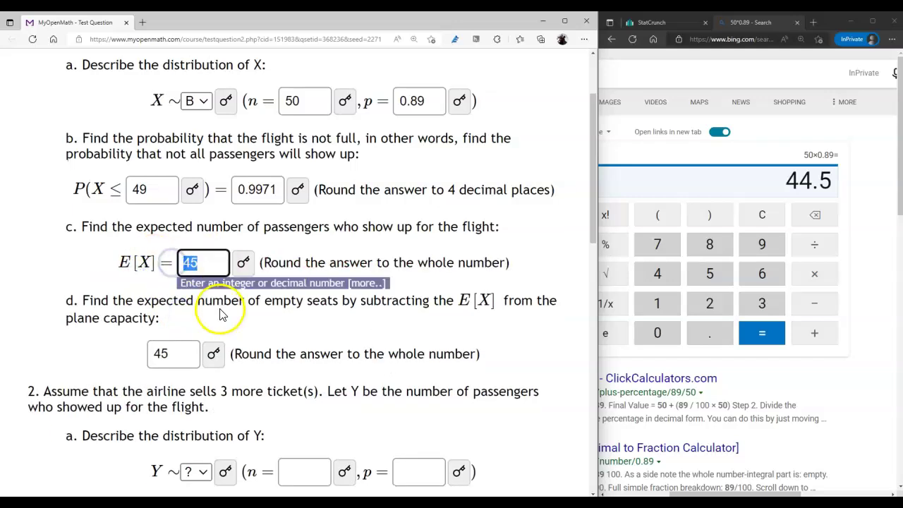
Step: Enter 5 (50 − 45) as part d's expected number of empty seats
scroll(226, 296, "up", 1)
double_click(127, 65)
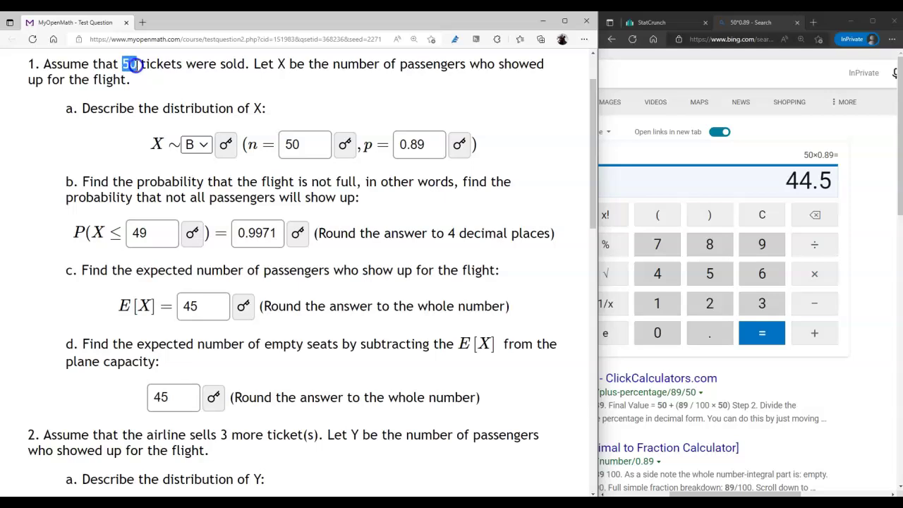
left_click(162, 398)
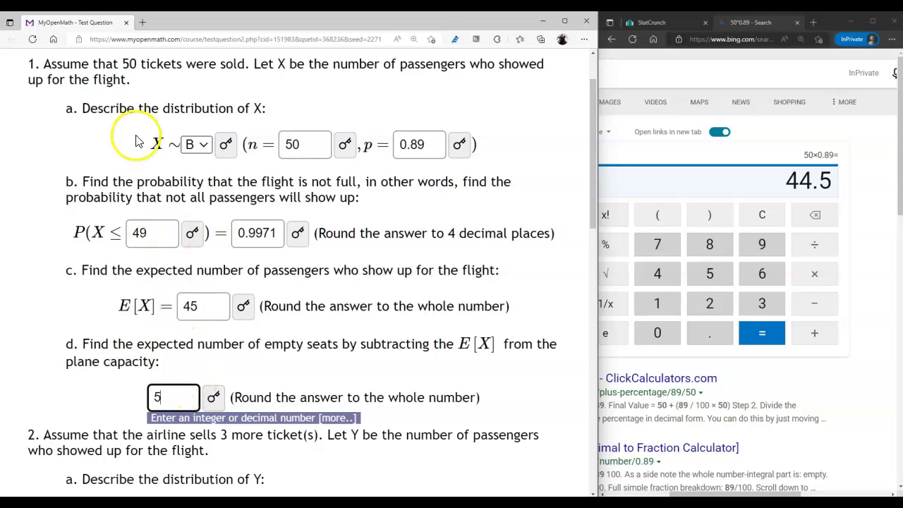
double_click(127, 63)
left_click(195, 302)
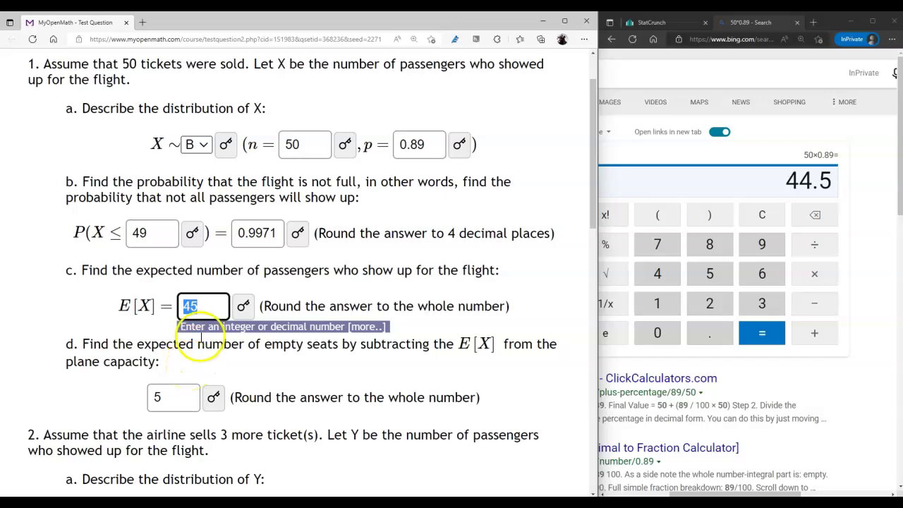
left_click(171, 400)
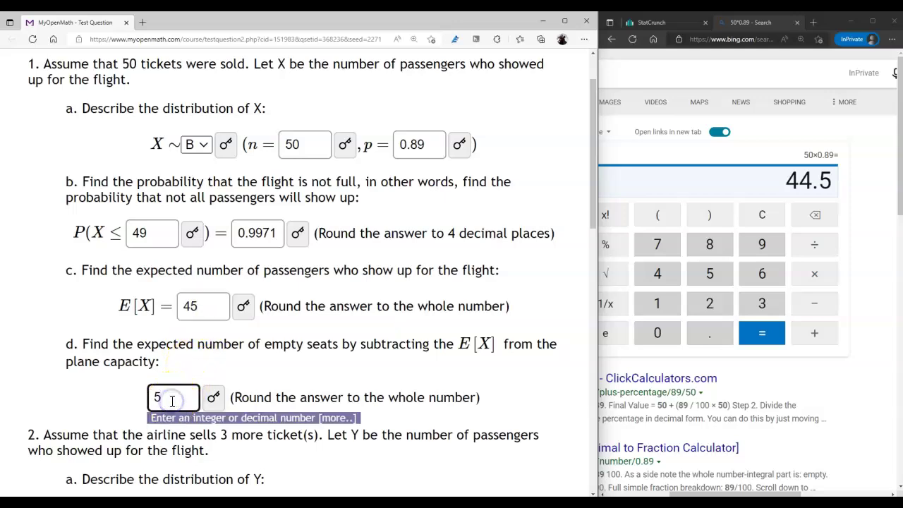
scroll(286, 386, "down", 1)
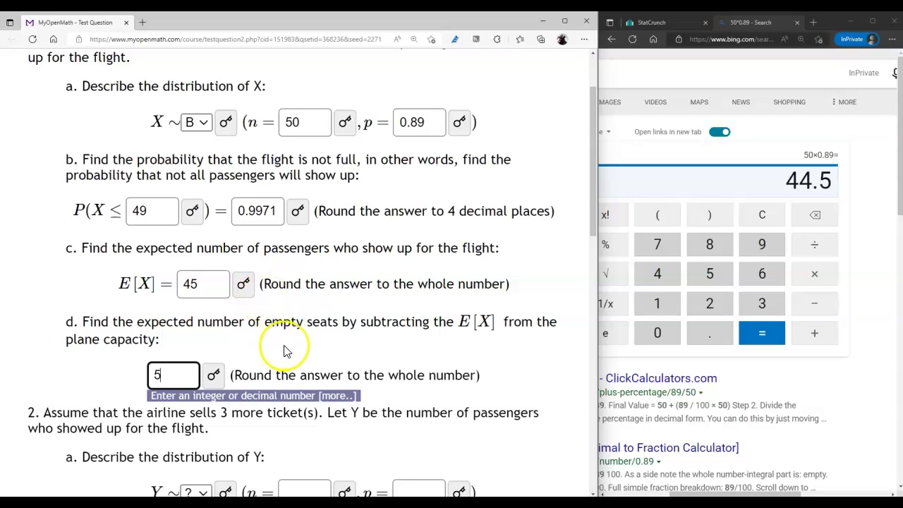
scroll(286, 351, "down", 1)
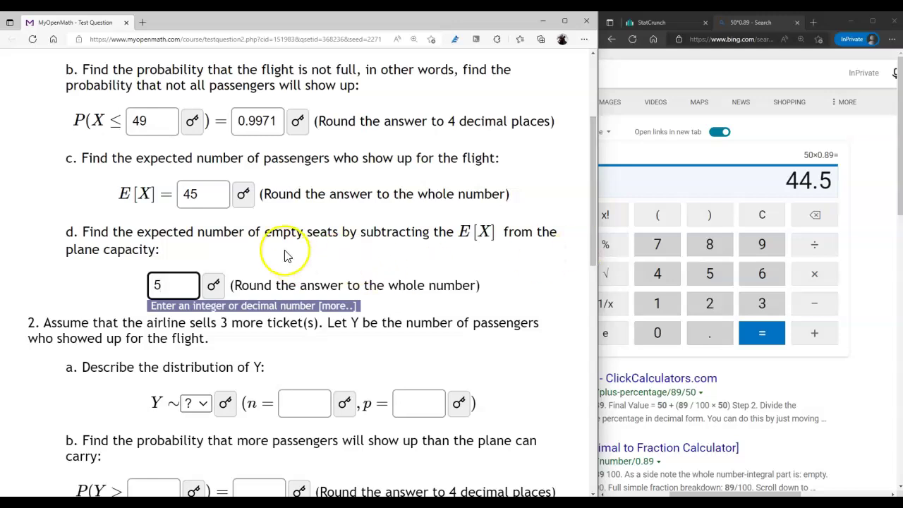
left_click(239, 345)
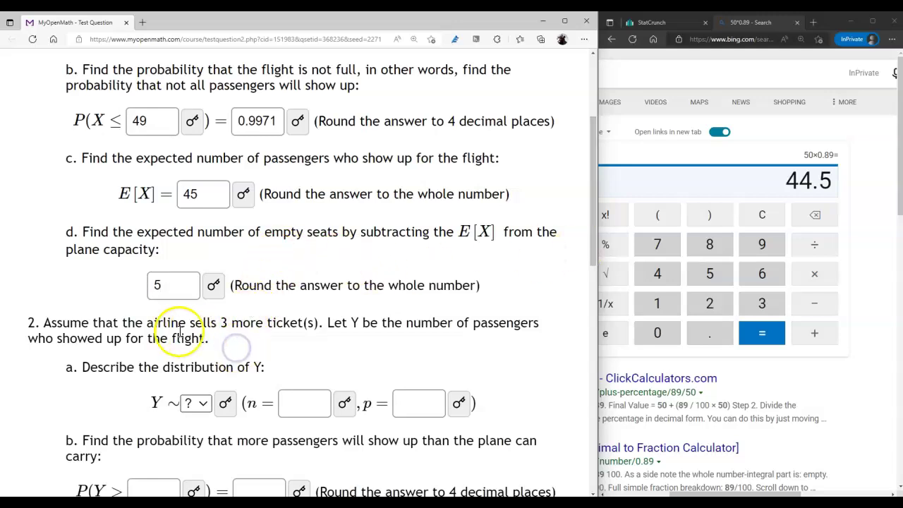
Step: Read question 2's wording about the extra tickets sold
left_click_drag(168, 338, 292, 331)
left_click(254, 327)
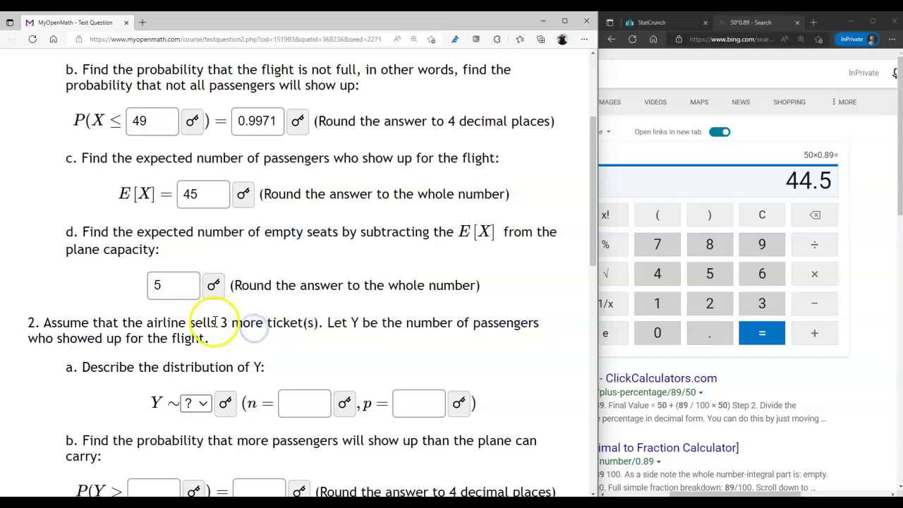
scroll(212, 332, "up", 2)
scroll(209, 344, "up", 1)
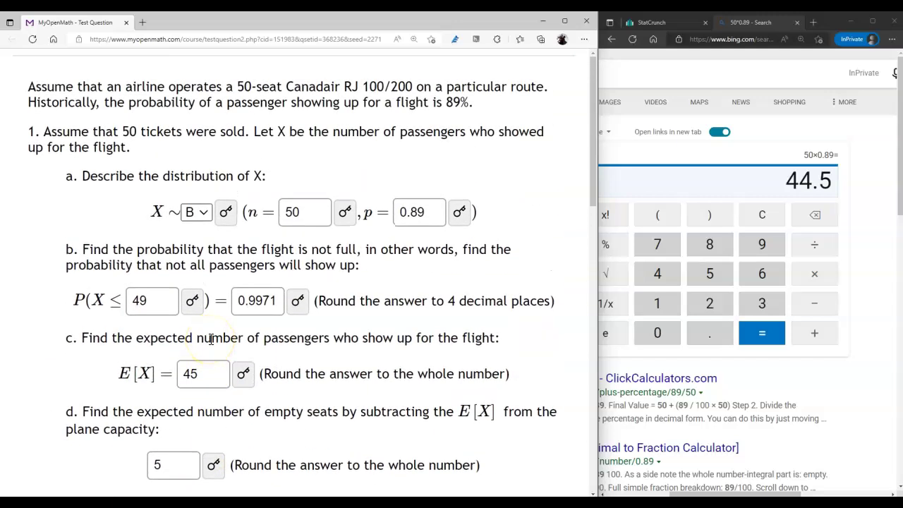
scroll(210, 339, "down", 3)
Step: Review question 2's 50-seat capacity and the 3 extra tickets sold
left_click(199, 342)
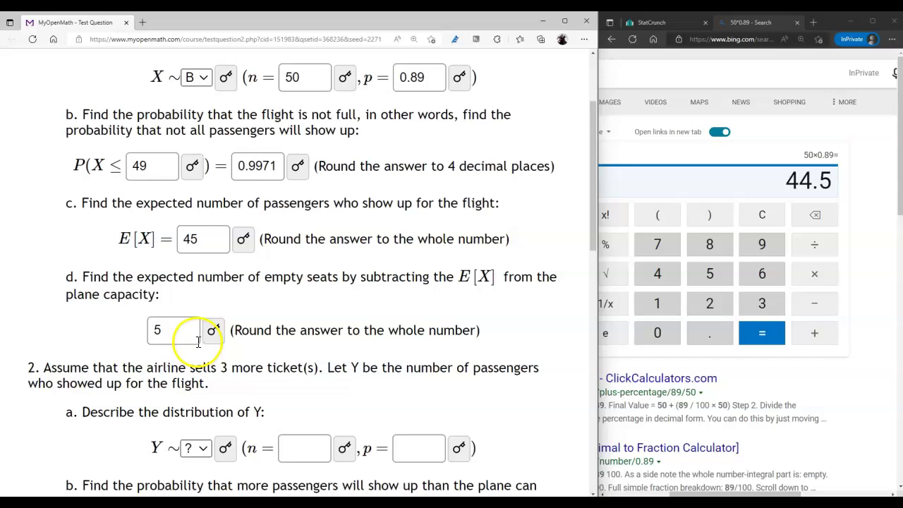
scroll(199, 342, "up", 3)
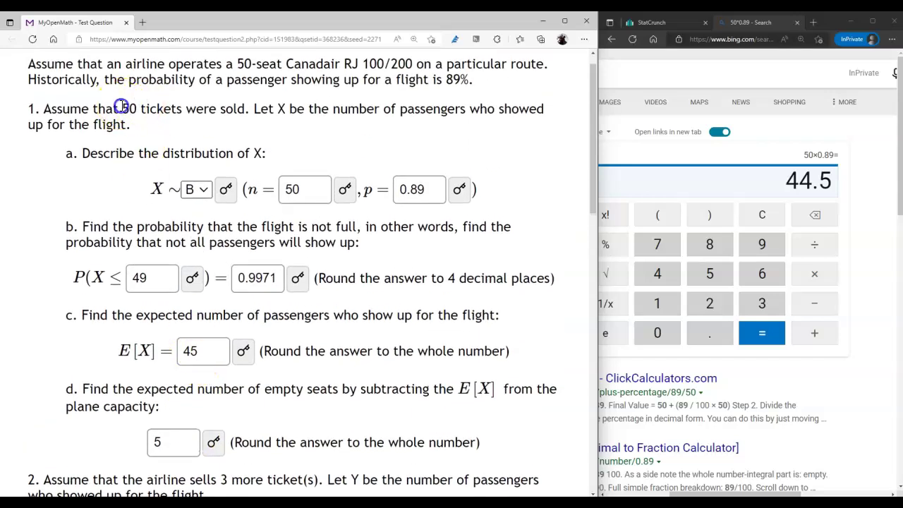
left_click(243, 63)
double_click(241, 62)
left_click(117, 109)
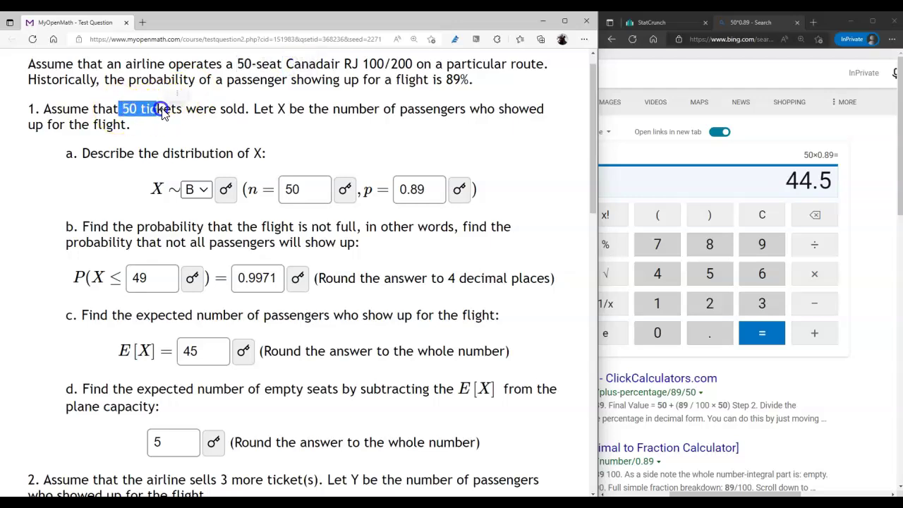
scroll(187, 252, "down", 5)
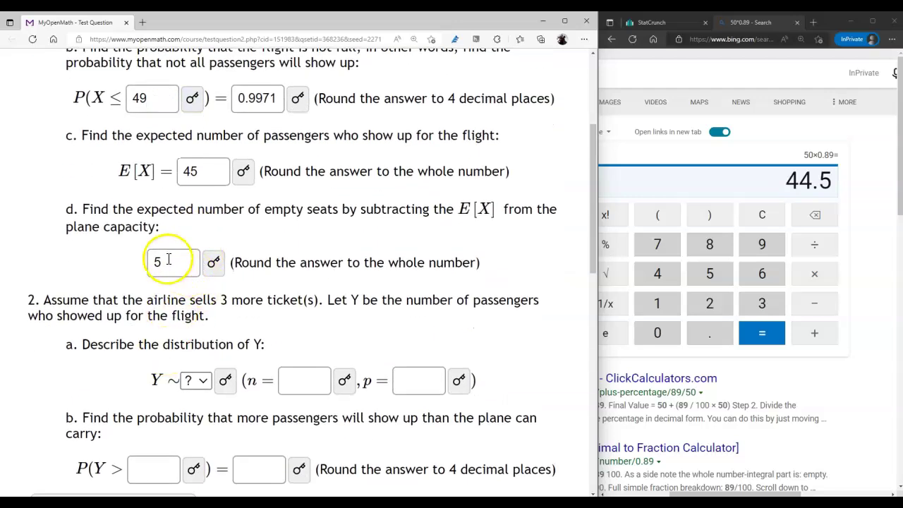
left_click(169, 261)
left_click_drag(199, 299, 268, 299)
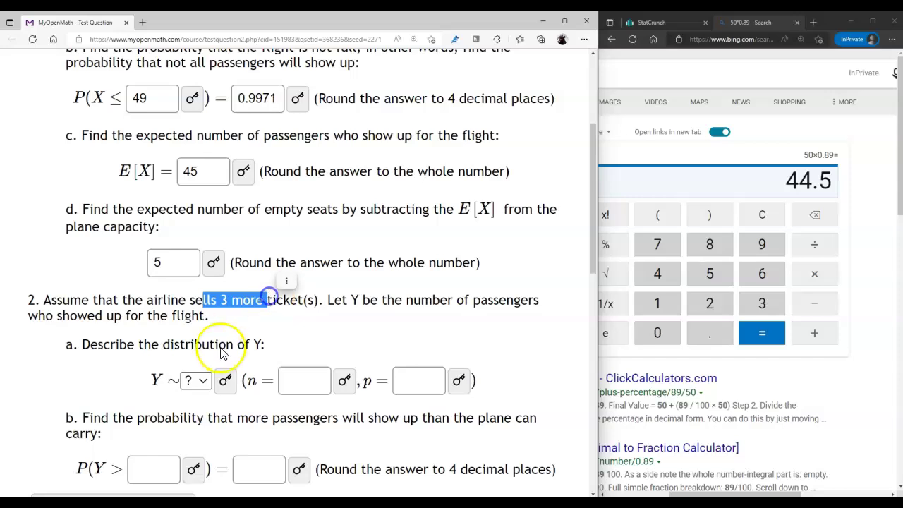
Step: Choose the binomial distribution B for Y and enter n = 53
left_click(203, 381)
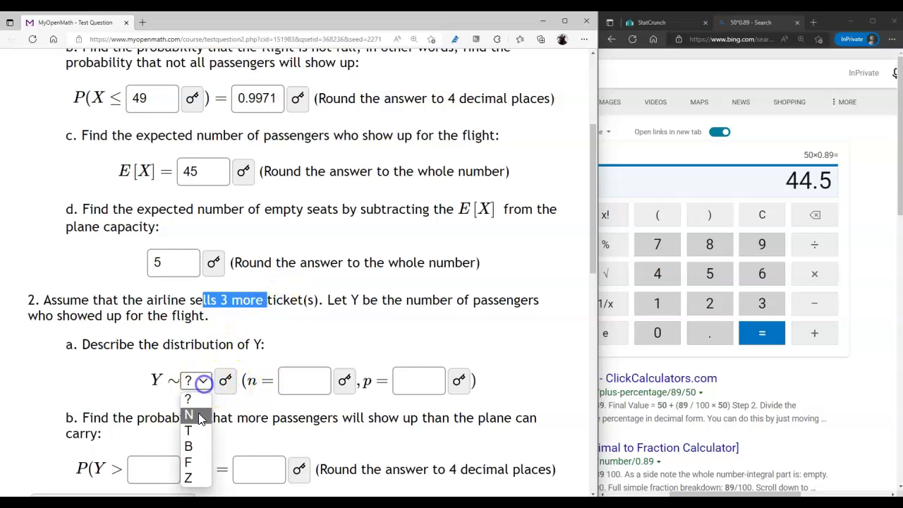
left_click(201, 447)
left_click(303, 385)
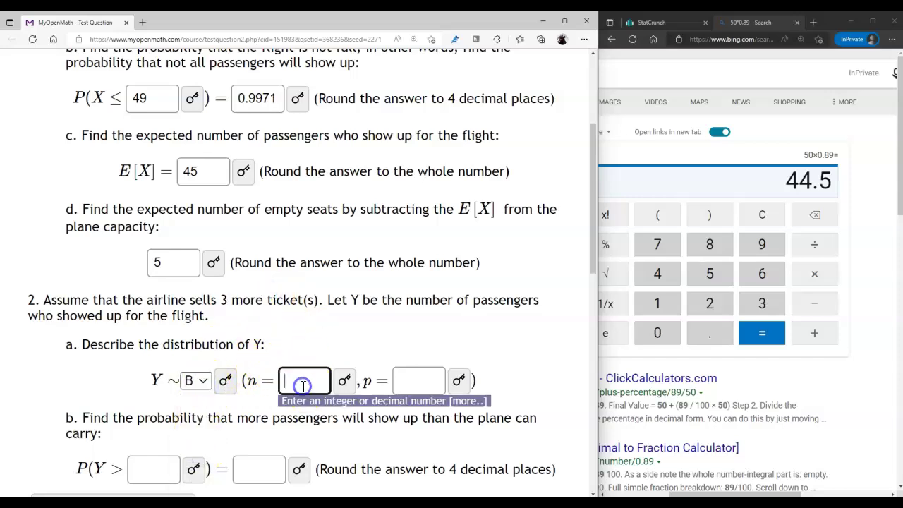
scroll(260, 341, "up", 3)
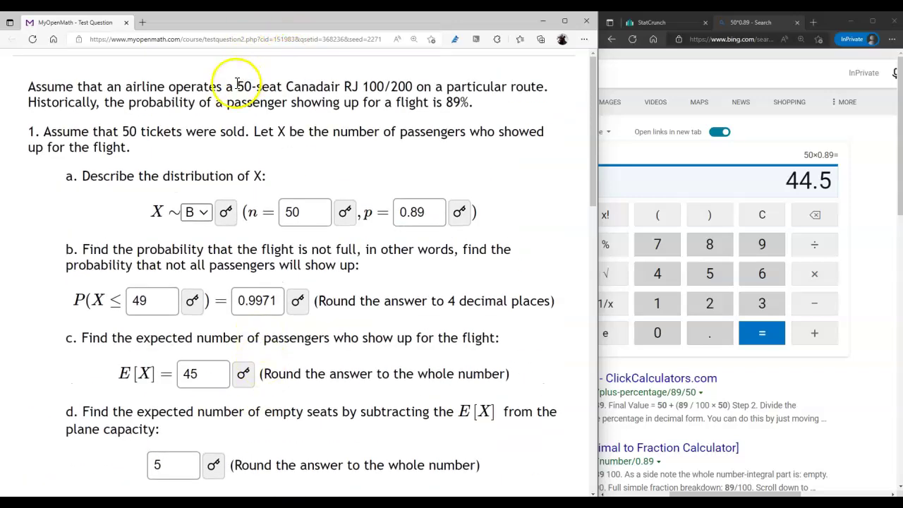
scroll(263, 84, "down", 3)
left_click(302, 377)
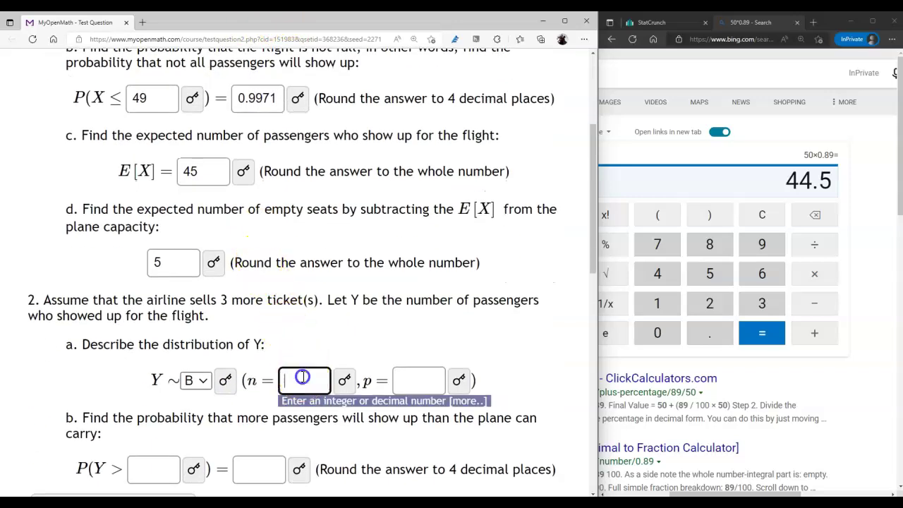
scroll(381, 325, "up", 1)
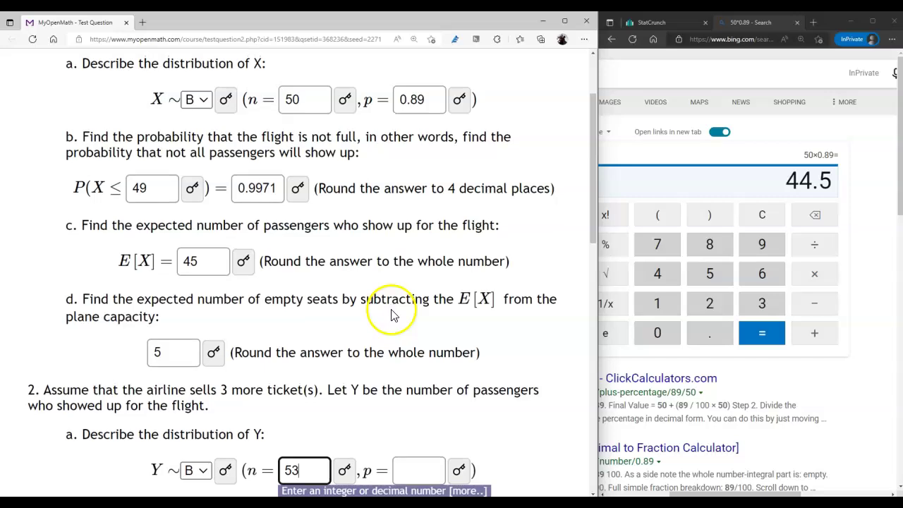
left_click_drag(423, 100, 377, 106)
scroll(459, 299, "down", 2)
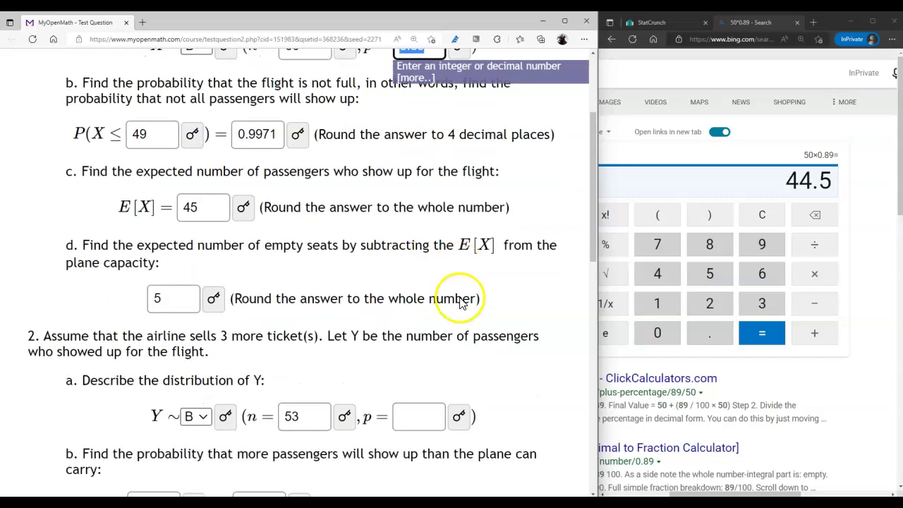
Step: Enter p = 0.89 for Y and recheck the 3 extra tickets in the question
left_click(418, 360)
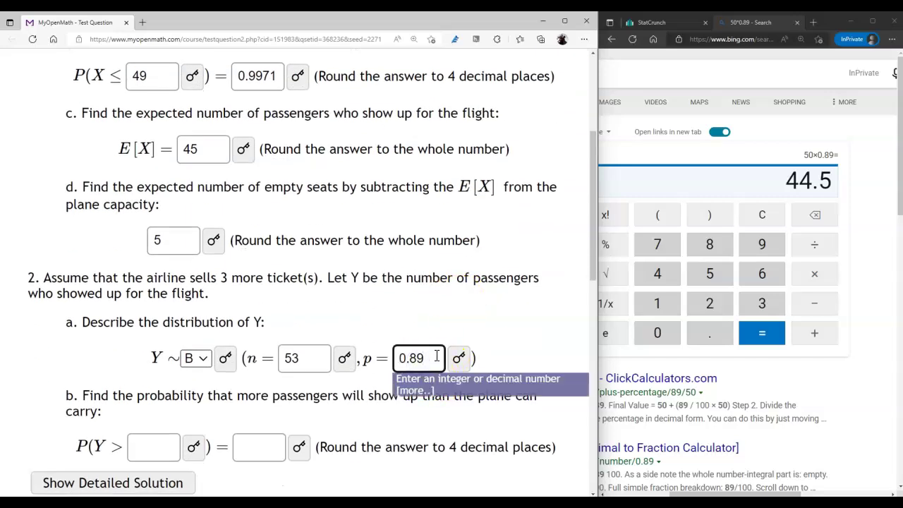
scroll(466, 395, "down", 1)
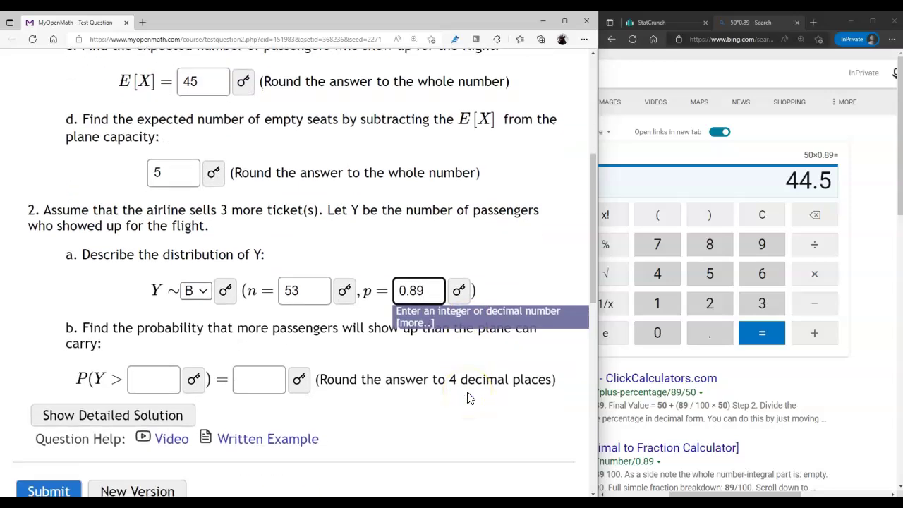
left_click(393, 363)
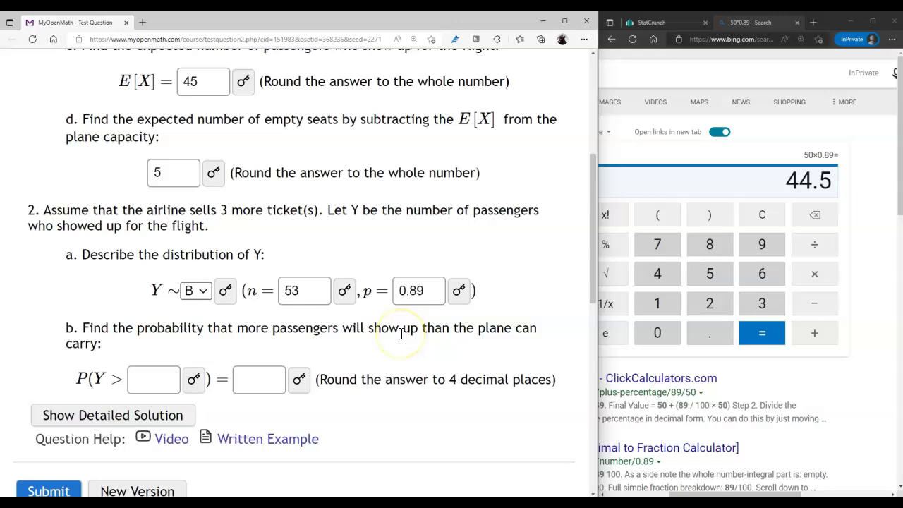
left_click(213, 206)
left_click_drag(213, 206, 263, 205)
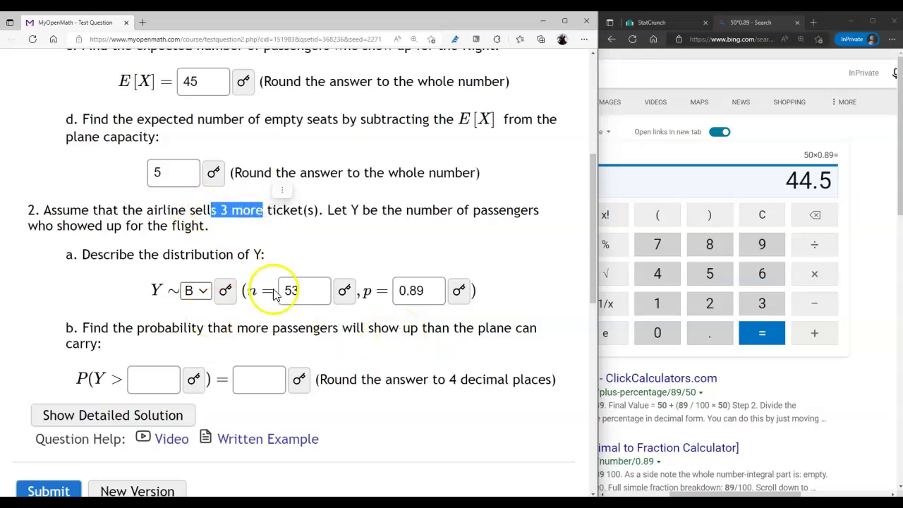
left_click(527, 273)
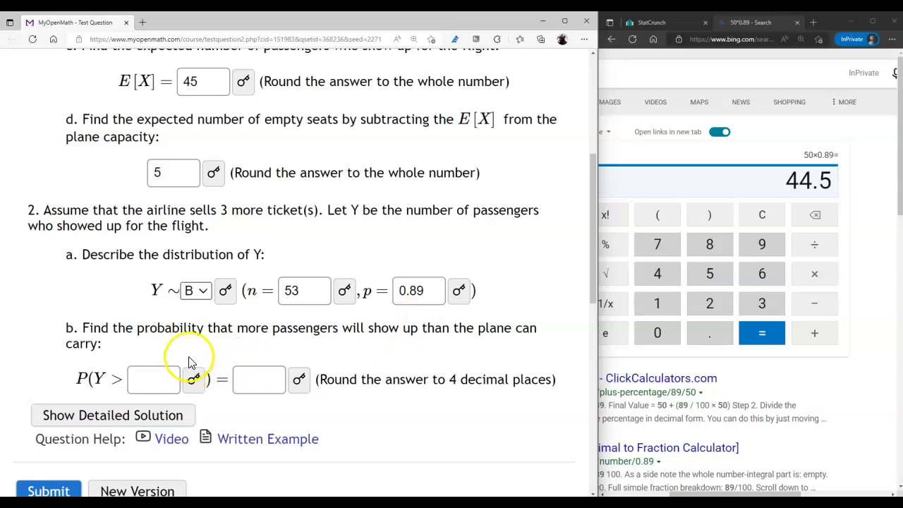
Step: Enter 50 as part 2b's threshold so it reads P(Y > 50)
left_click(142, 383)
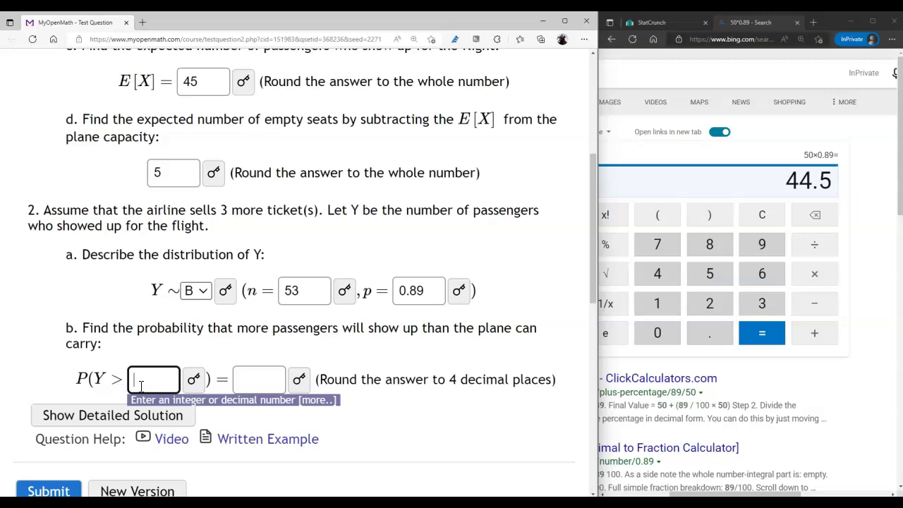
double_click(298, 292)
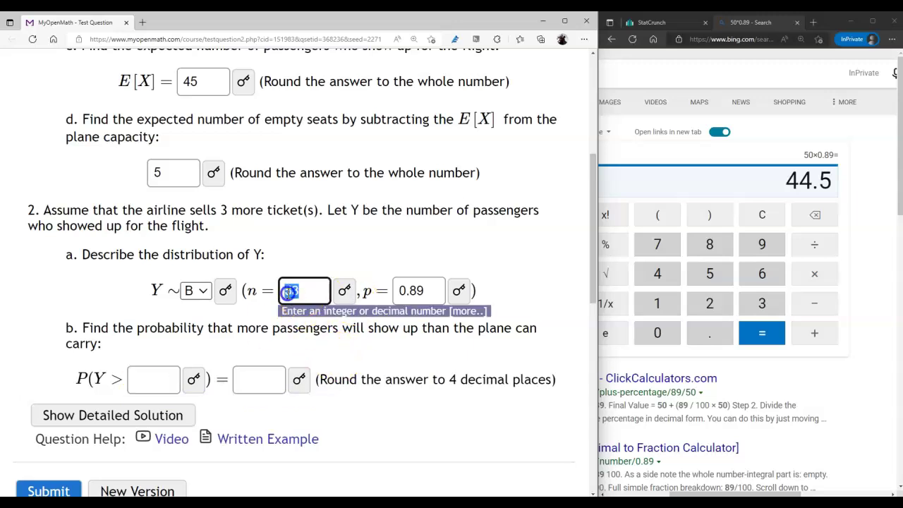
scroll(293, 338, "up", 2)
scroll(302, 156, "up", 3)
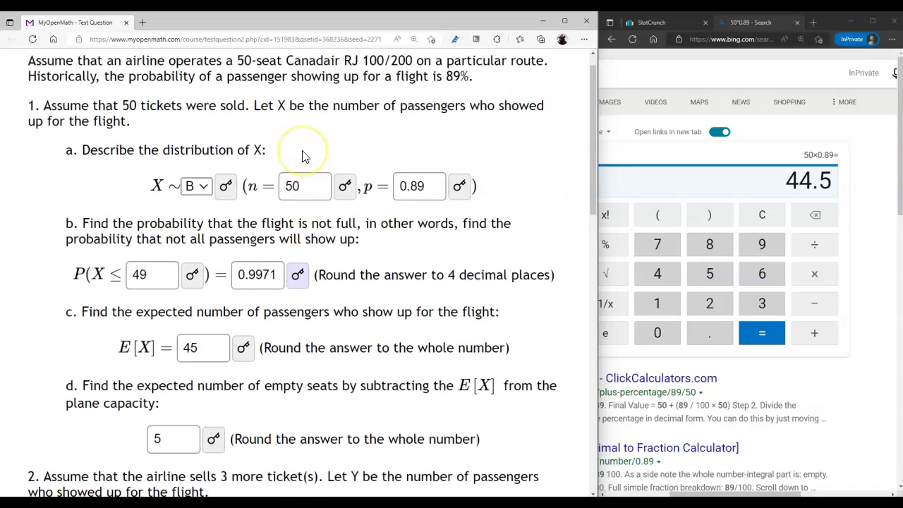
left_click_drag(239, 87, 255, 86)
scroll(254, 282, "down", 5)
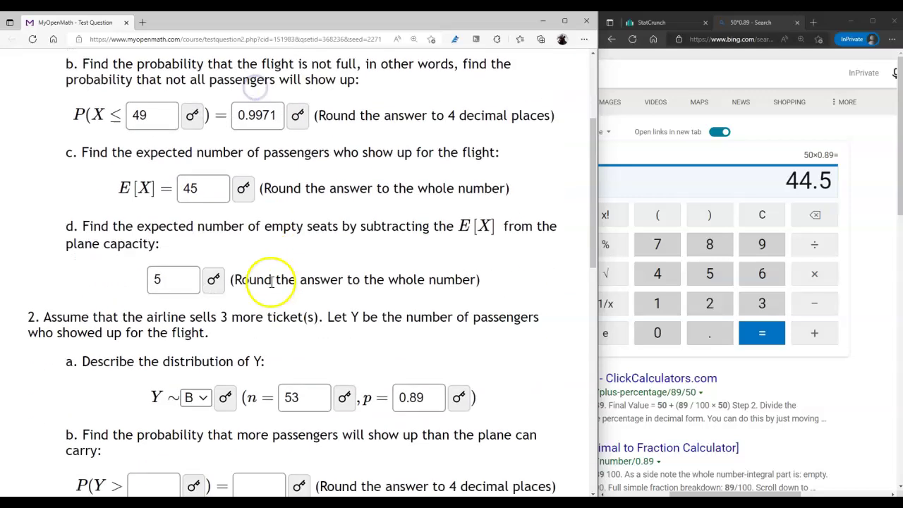
left_click(155, 337)
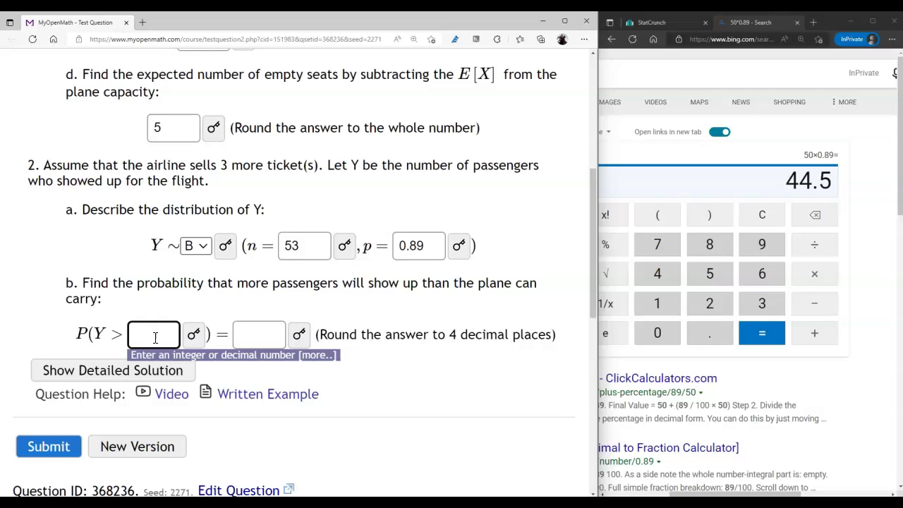
left_click(163, 337)
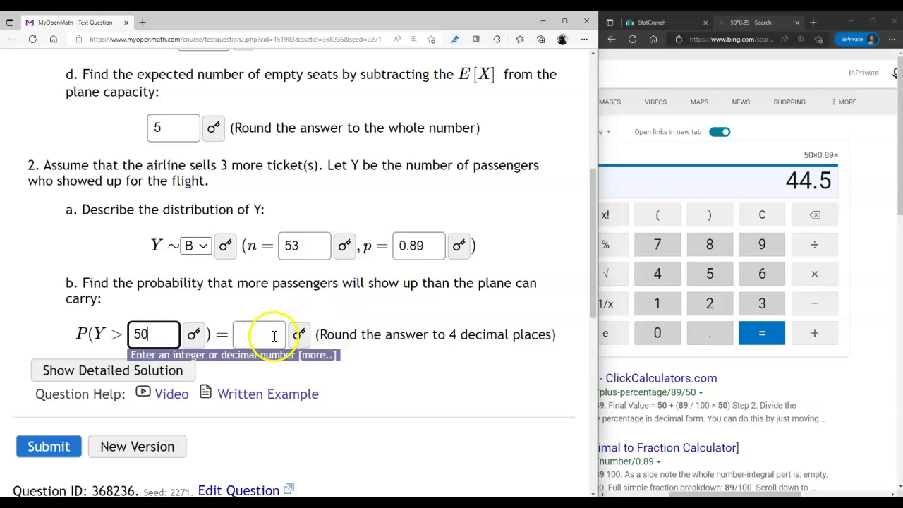
left_click(646, 22)
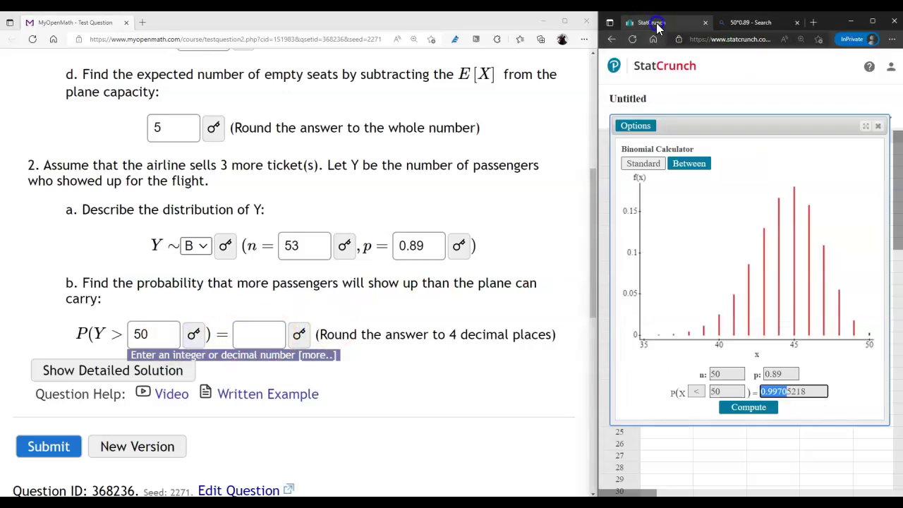
Step: Set the binomial calculator to n = 53 and P(X > 50), giving 0.05943561
left_click_drag(826, 385, 732, 360)
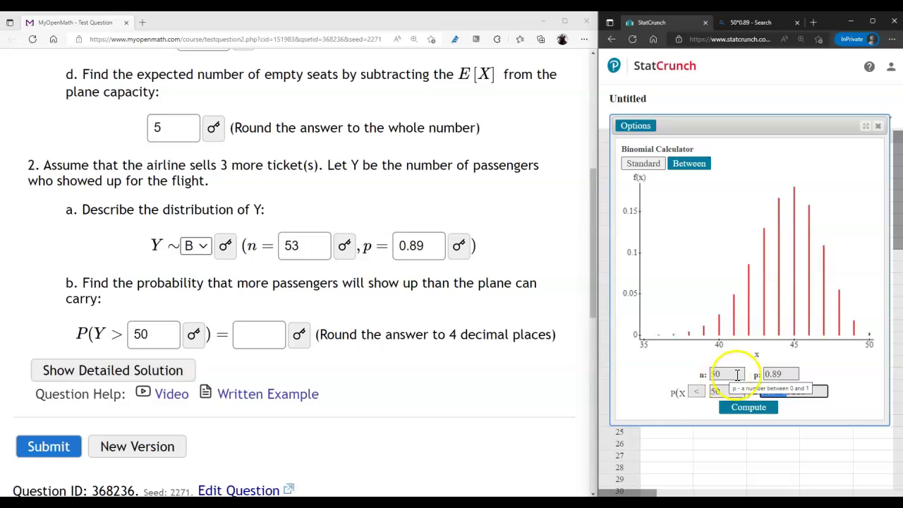
left_click(720, 375)
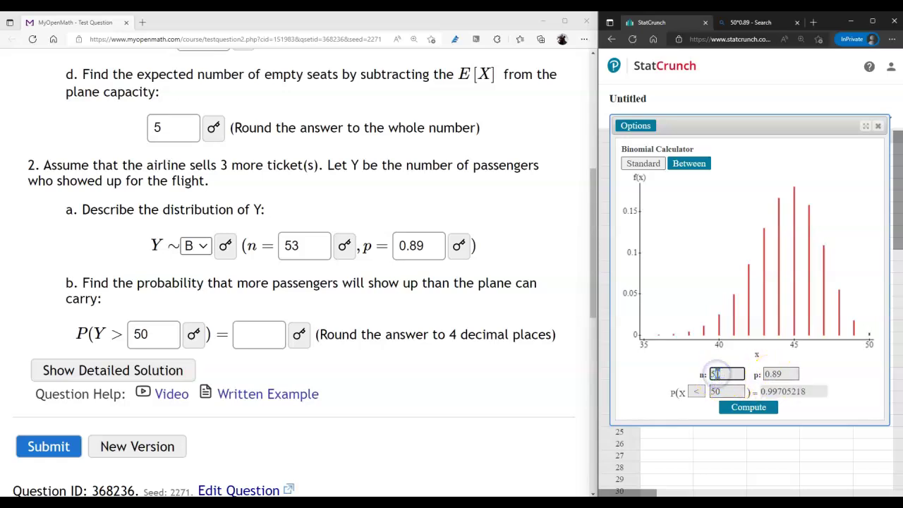
type("53")
left_click(696, 393)
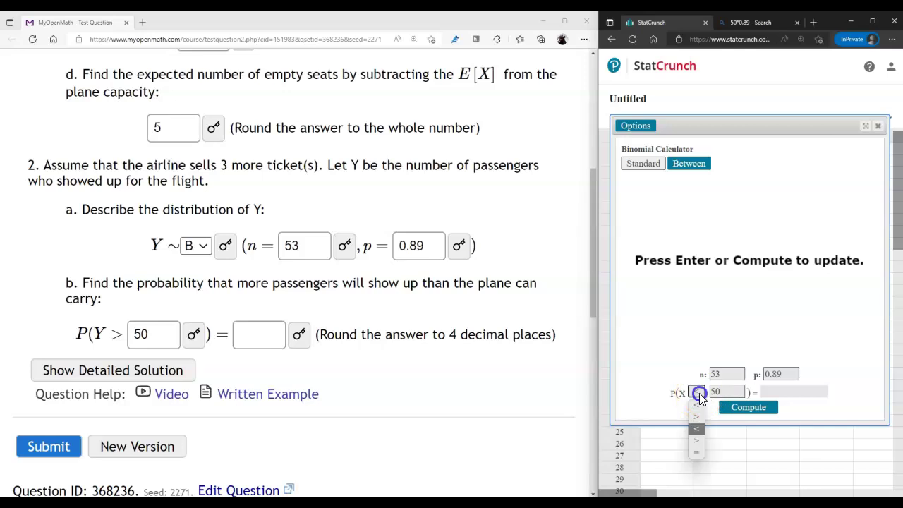
double_click(711, 392)
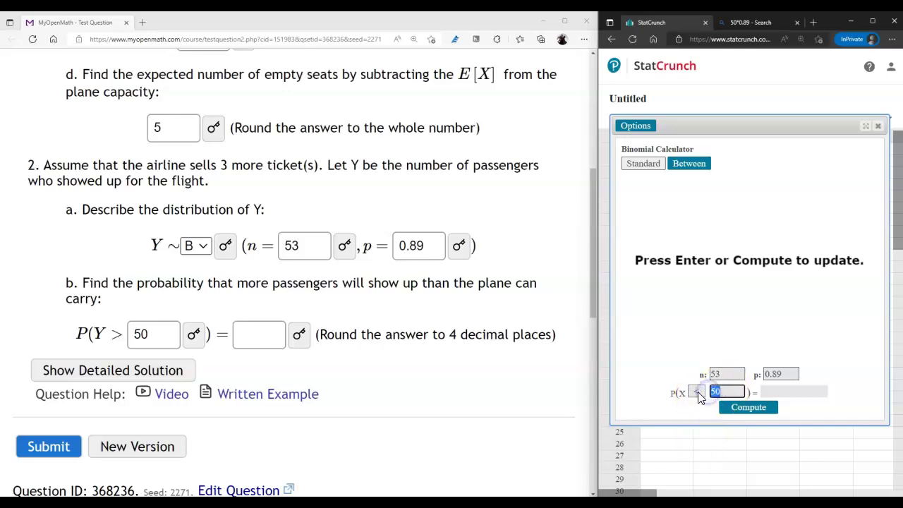
left_click(696, 393)
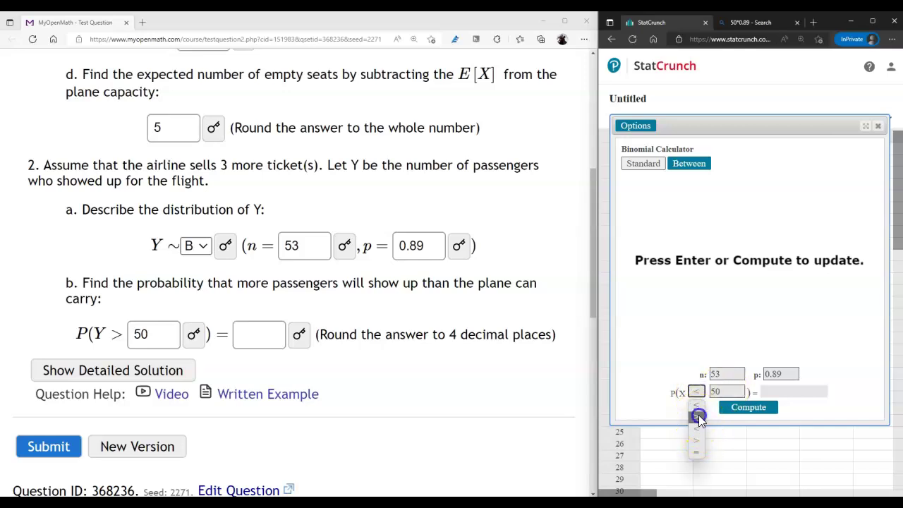
left_click(698, 416)
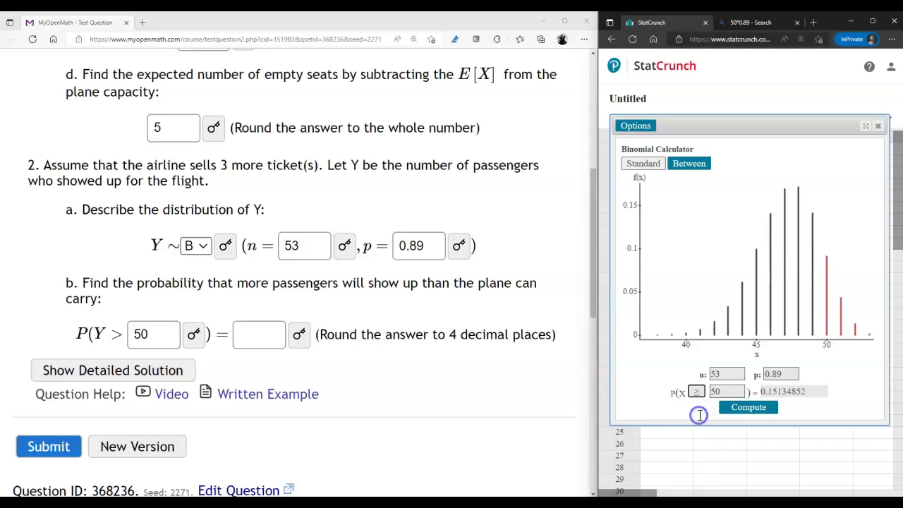
left_click(695, 392)
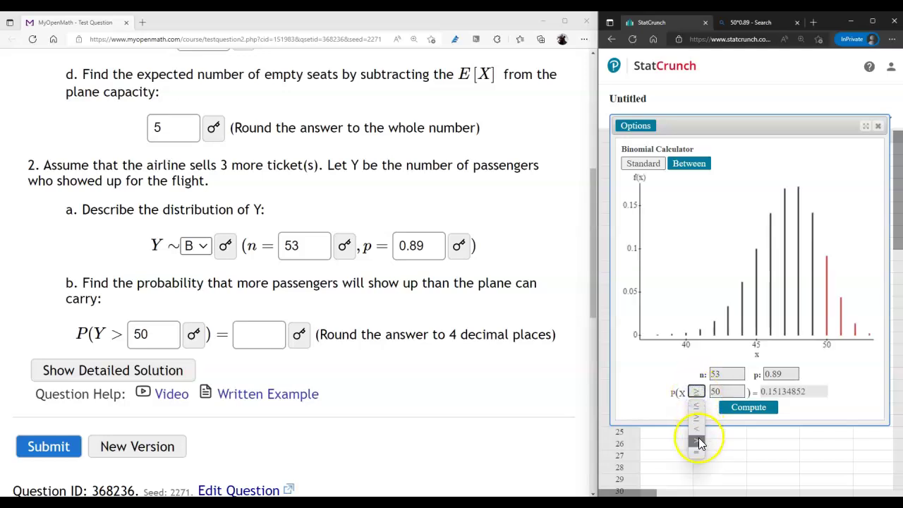
left_click(698, 443)
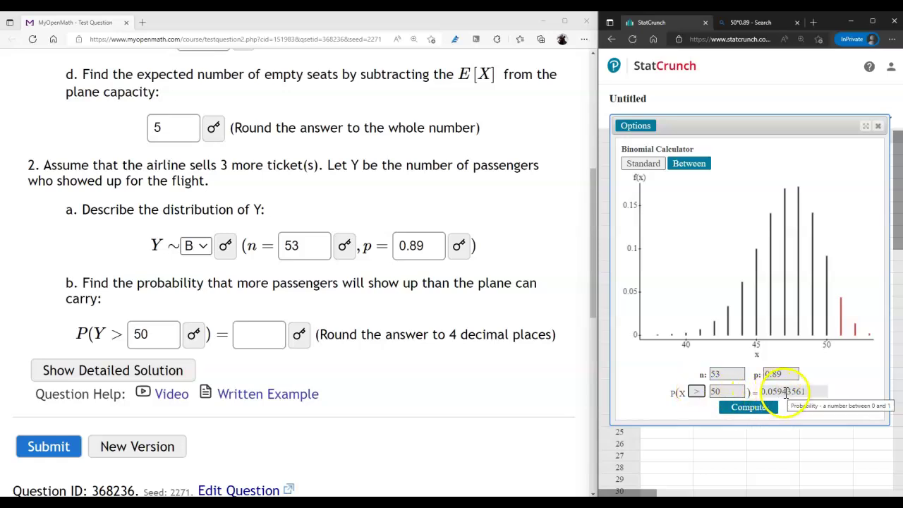
Step: Copy 0.0594 into part 2b's probability answer
left_click_drag(786, 392, 752, 396)
key("ctrl+c")
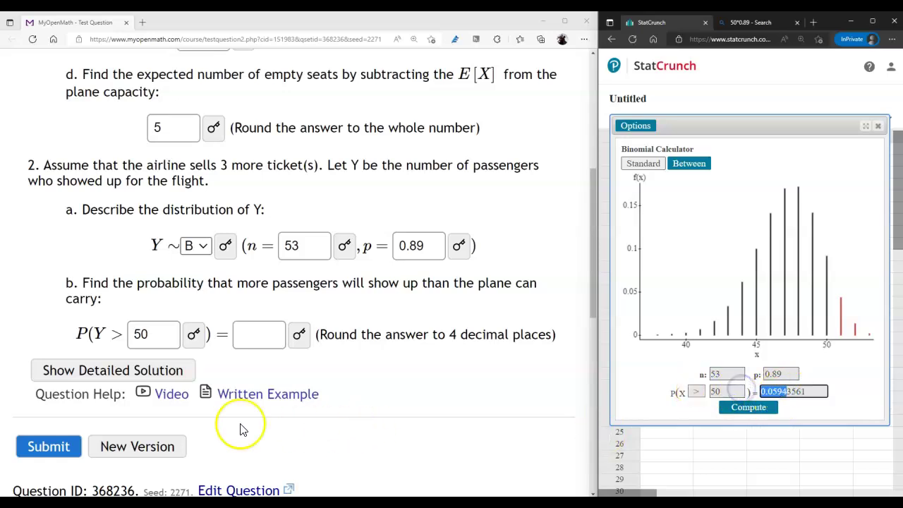
left_click(252, 335)
key("ctrl+v")
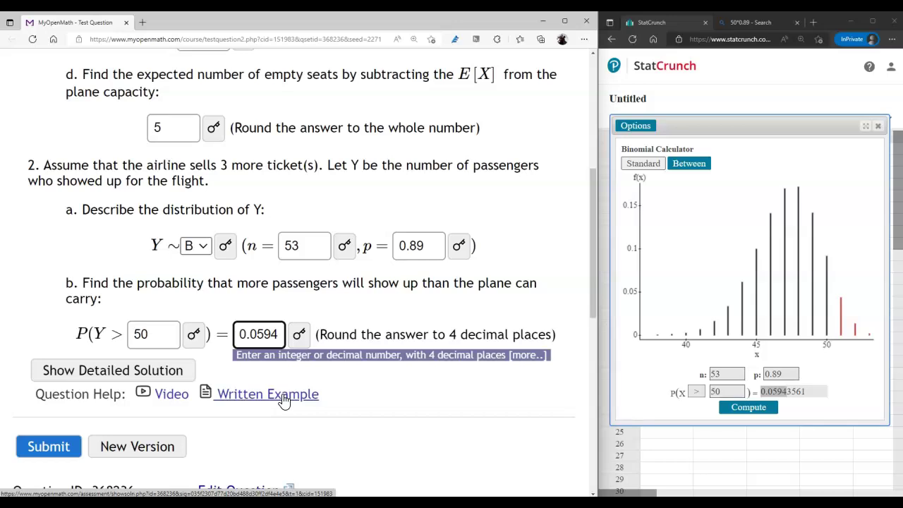
Step: Recompute as P(X ≥ 51), confirming the same 0.05943561 result
left_click(718, 391)
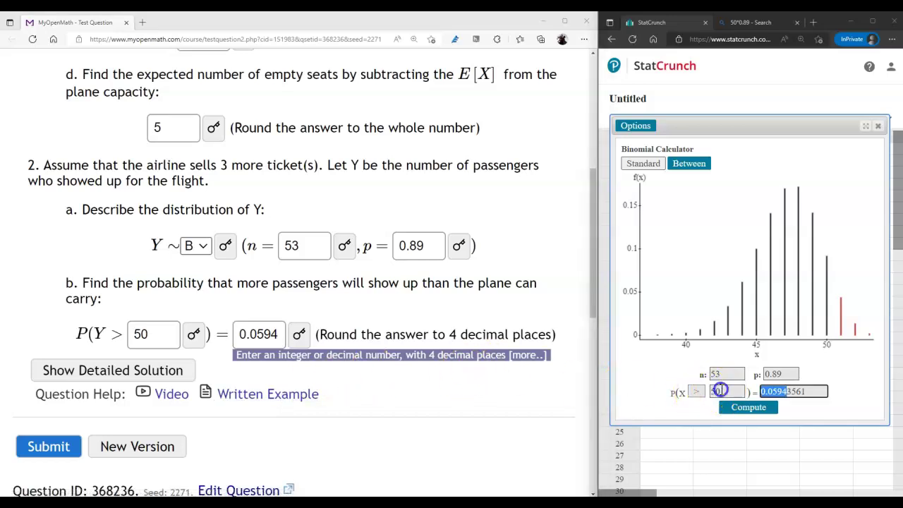
key("BackSpace")
type("1")
left_click(696, 392)
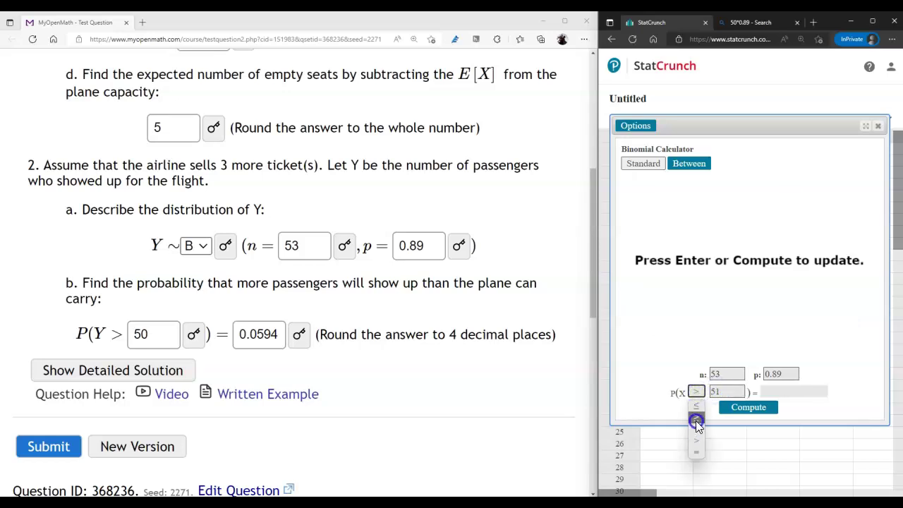
left_click(695, 421)
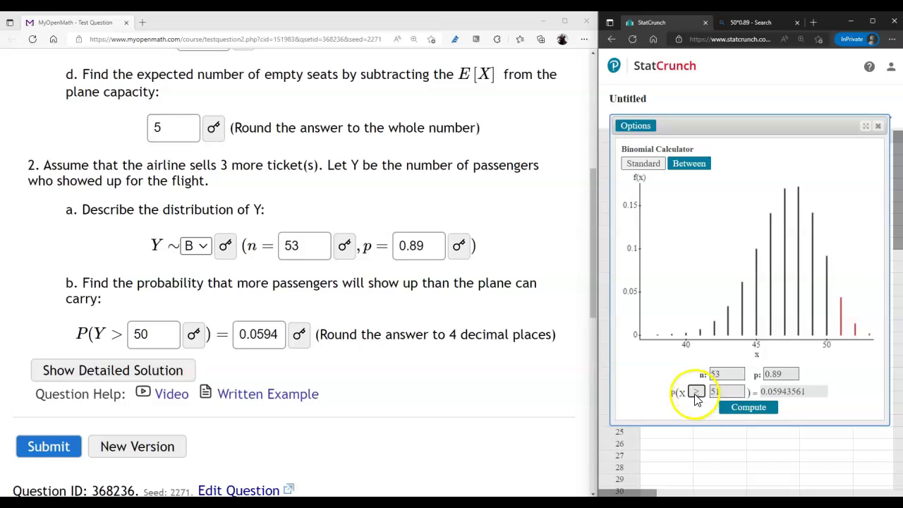
left_click_drag(786, 392, 770, 391)
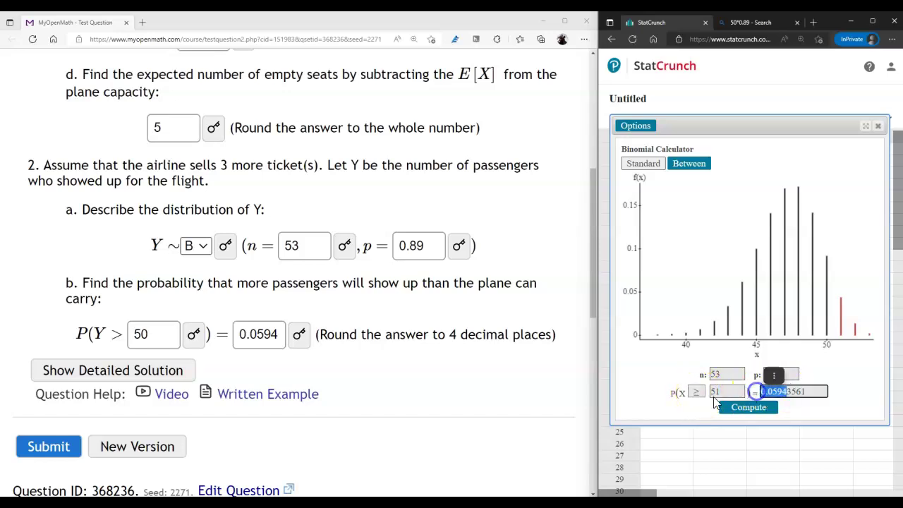
left_click(774, 375)
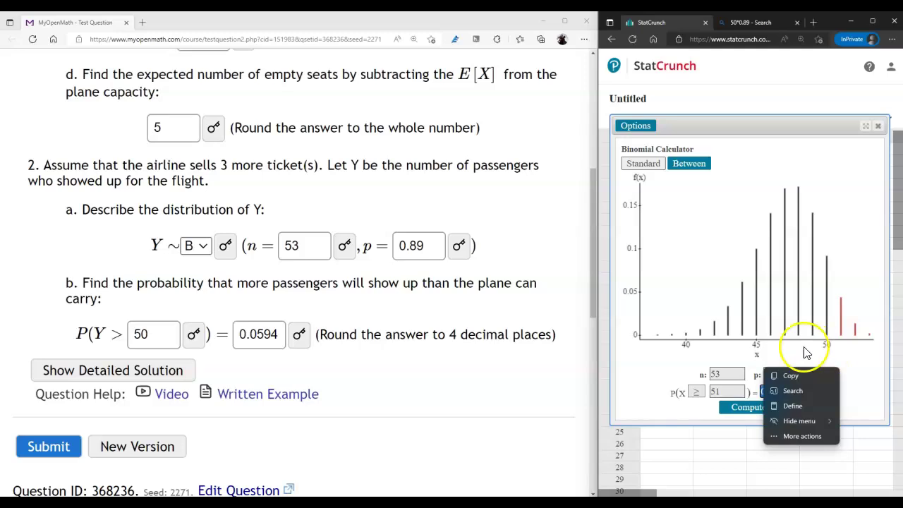
left_click(855, 369)
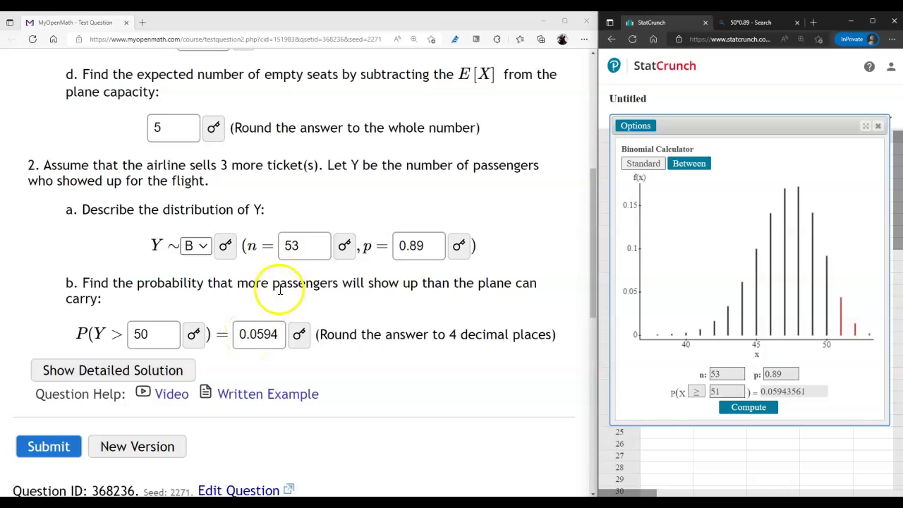
Step: Return to the MyOpenMath question and reread the 3 extra tickets sold
left_click(221, 165)
left_click(221, 165)
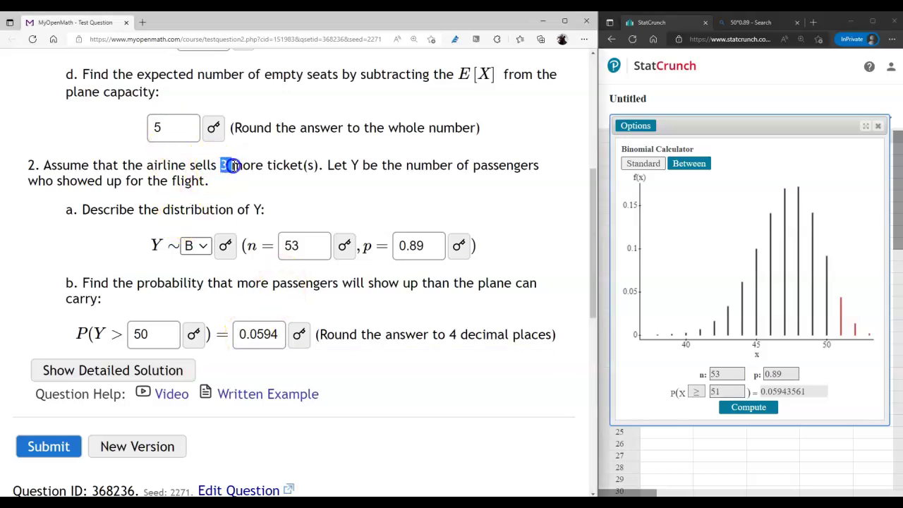
left_click_drag(210, 166, 237, 166)
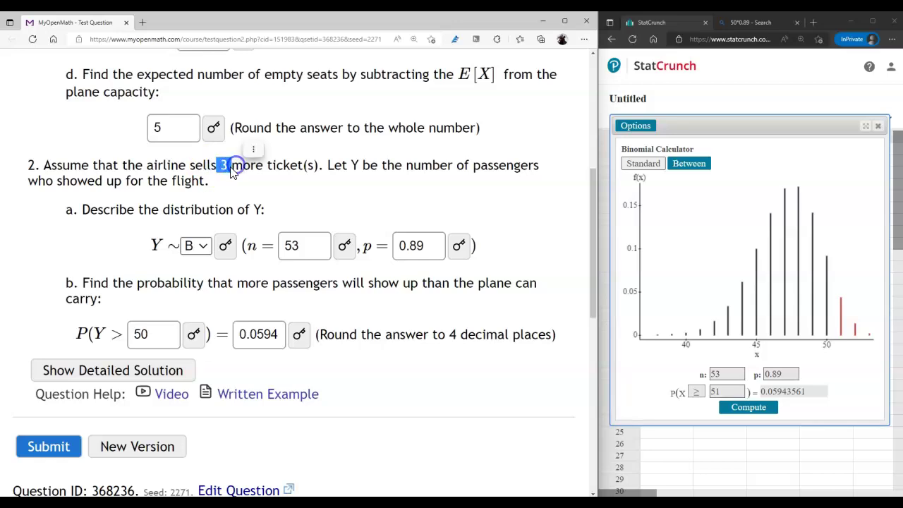
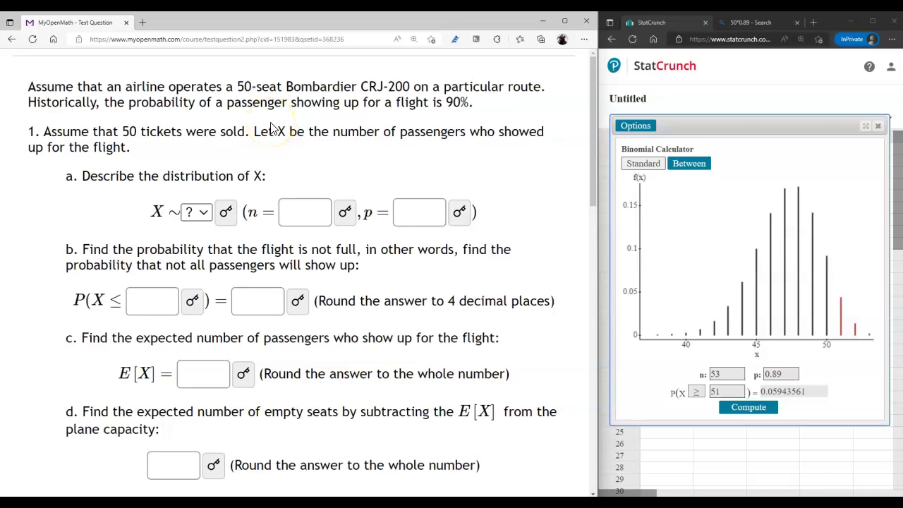
Step: Regenerate the overbooking question several times with New Version to look for the 117-seat Airbus A318 variant
scroll(289, 161, "down", 3)
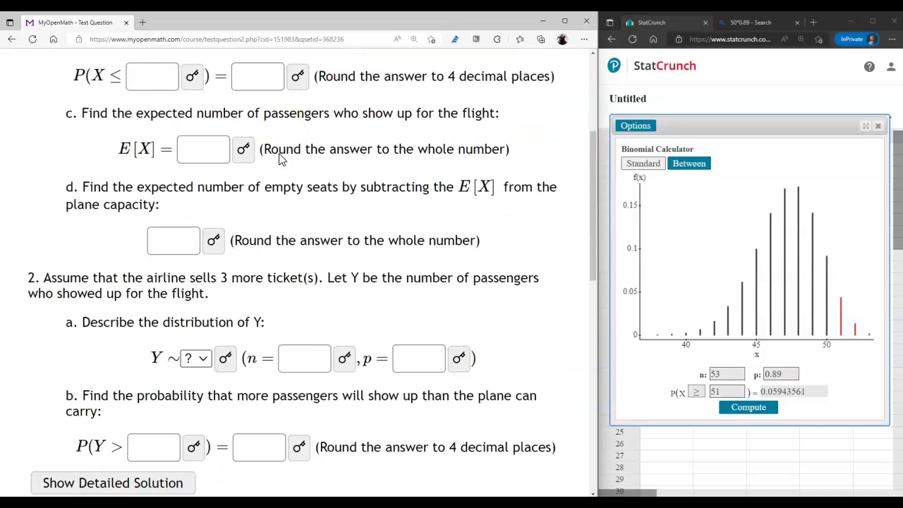
scroll(281, 160, "down", 1)
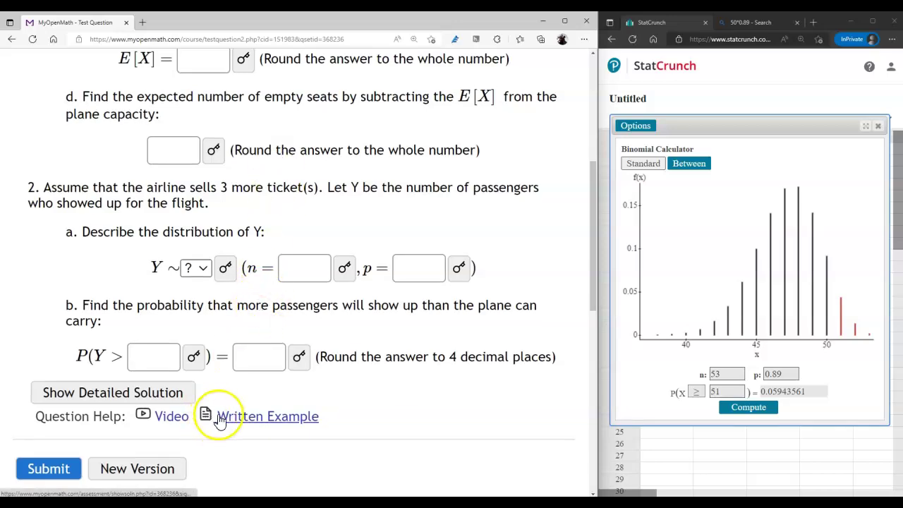
left_click(138, 468)
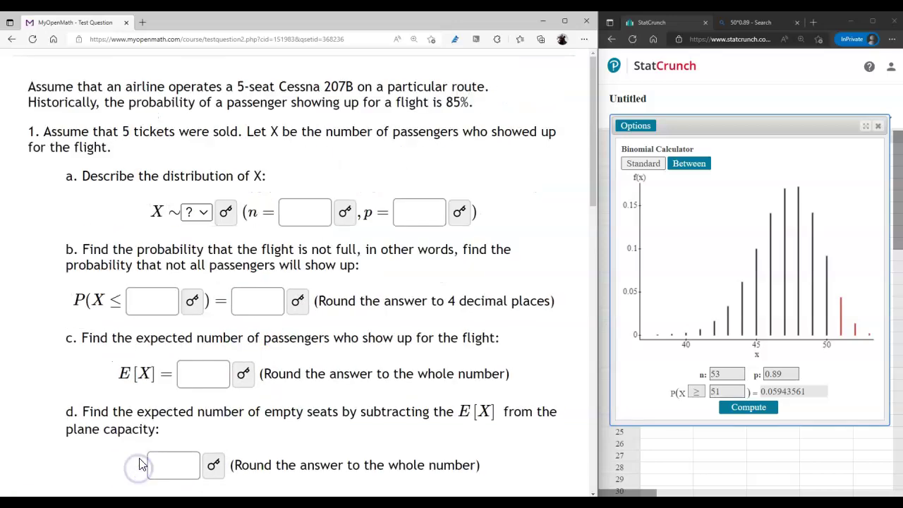
scroll(142, 455, "down", 3)
scroll(141, 455, "up", 3)
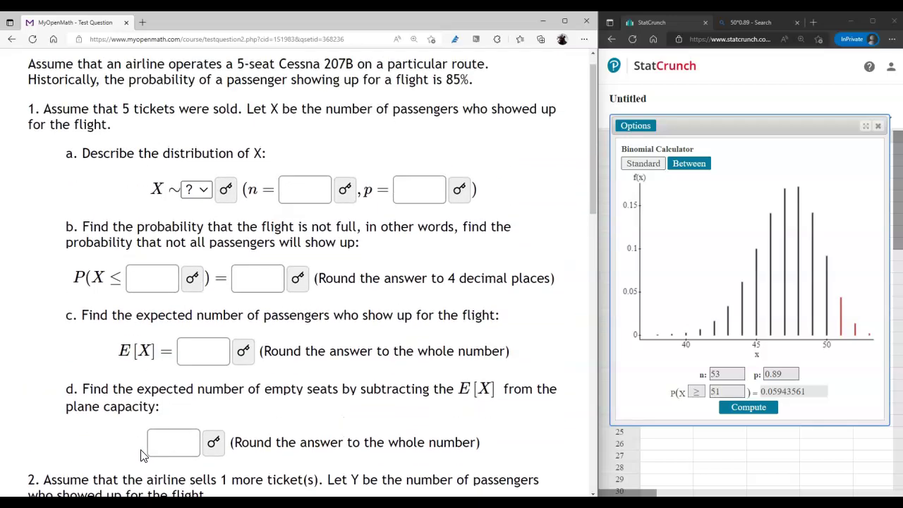
left_click(230, 173)
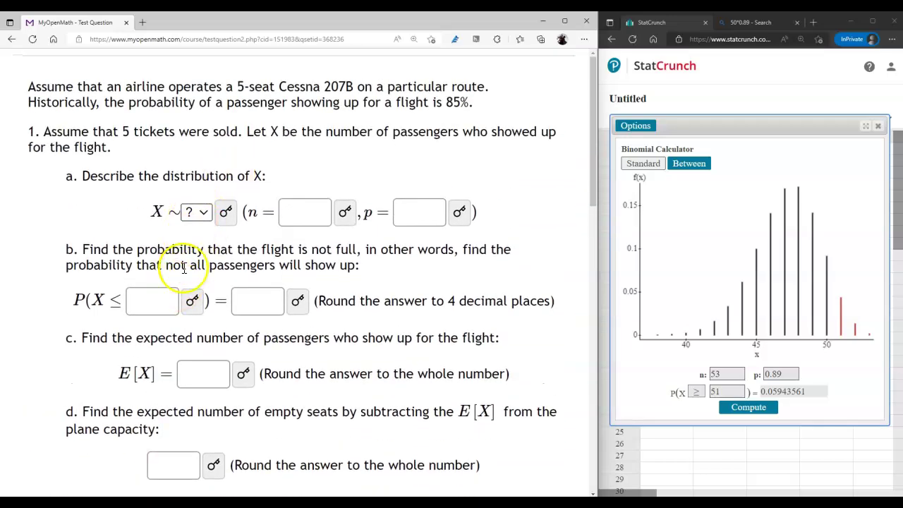
scroll(180, 295, "down", 5)
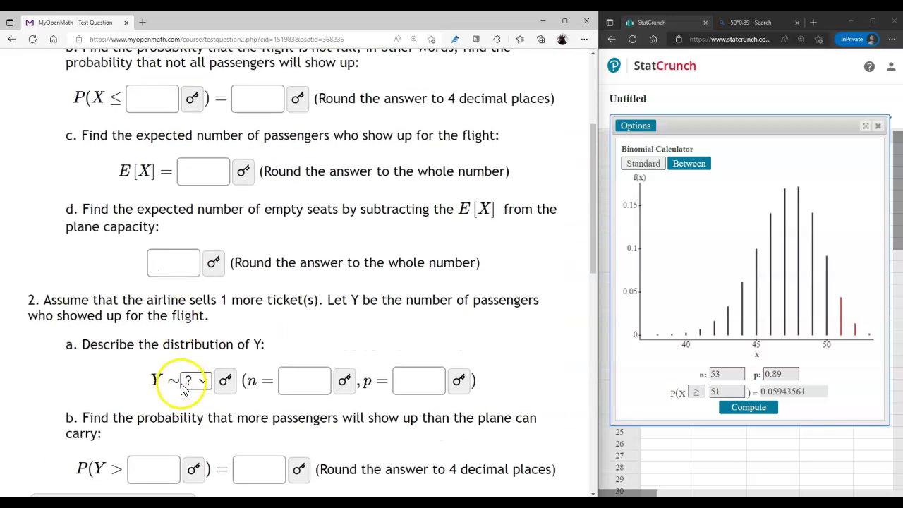
left_click(149, 407)
scroll(189, 342, "down", 4)
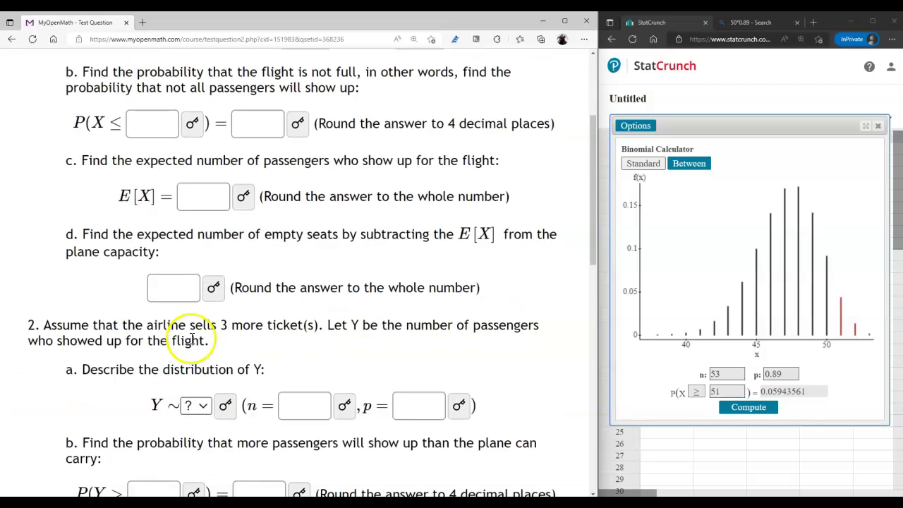
scroll(166, 452, "down", 2)
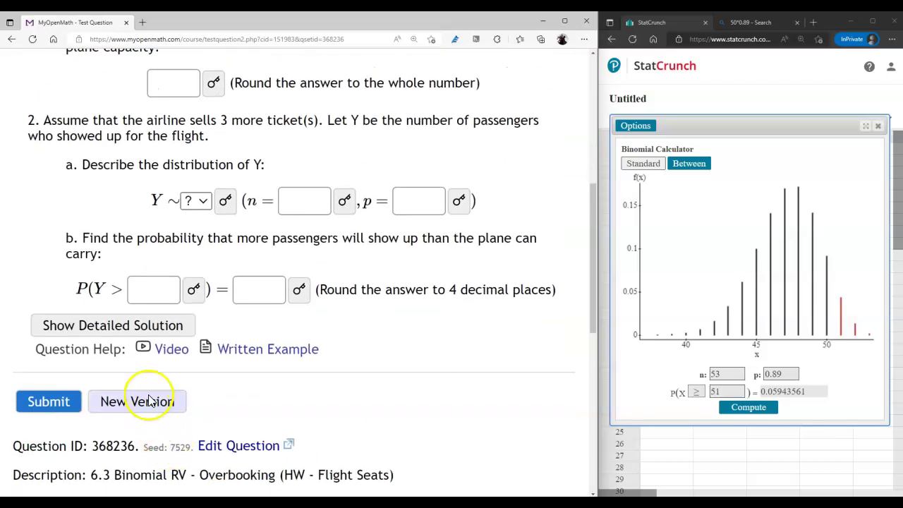
left_click(145, 400)
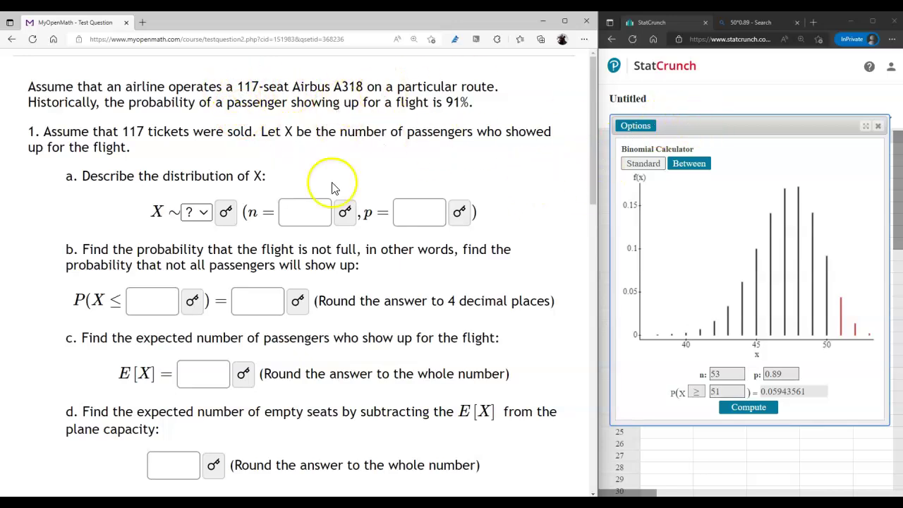
Step: Describe X as a binomial distribution B(n = 117, p = 0.91)
left_click(121, 132)
left_click_drag(121, 132, 159, 132)
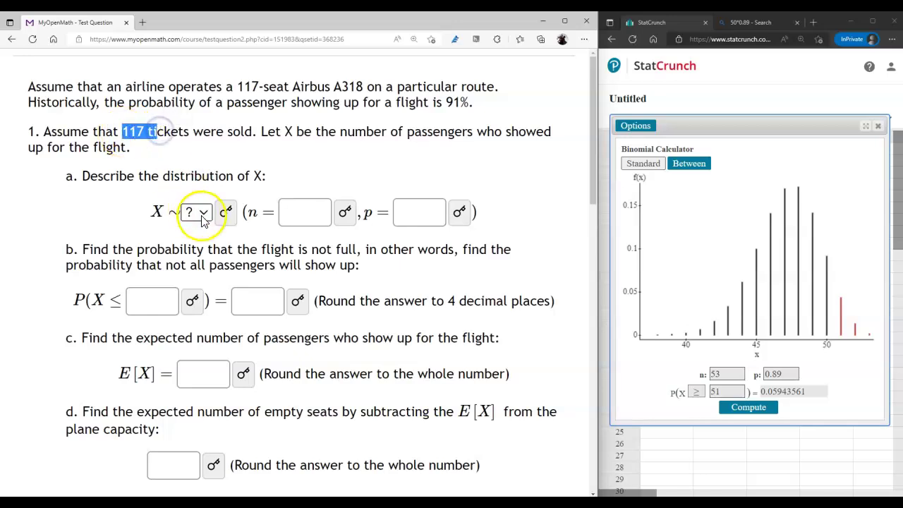
left_click(319, 214)
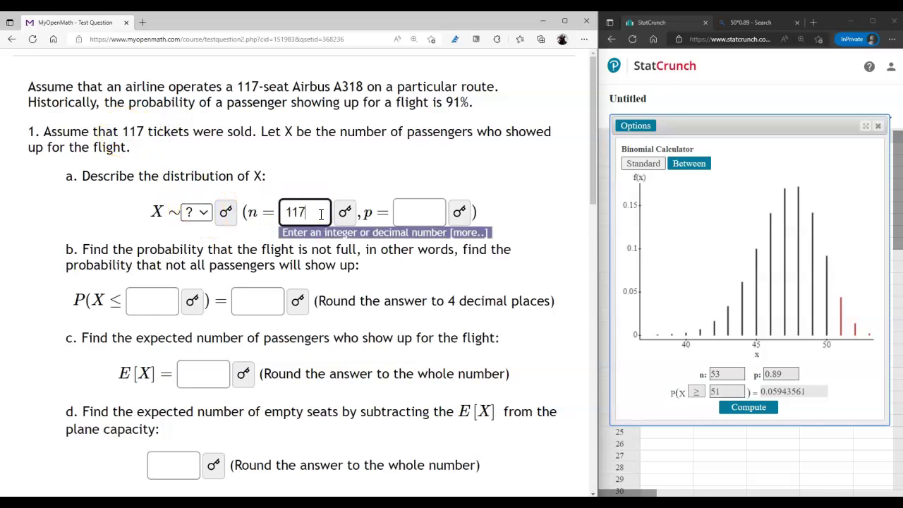
left_click(203, 216)
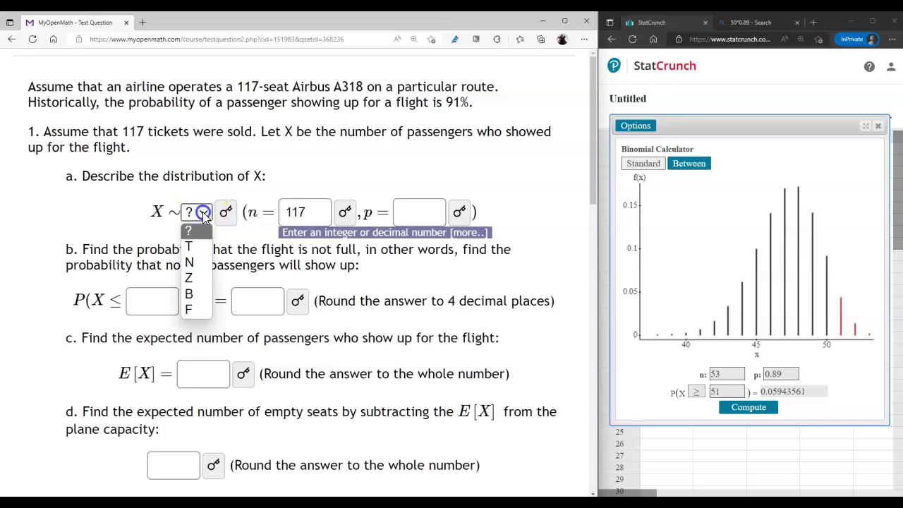
left_click(196, 292)
left_click(405, 211)
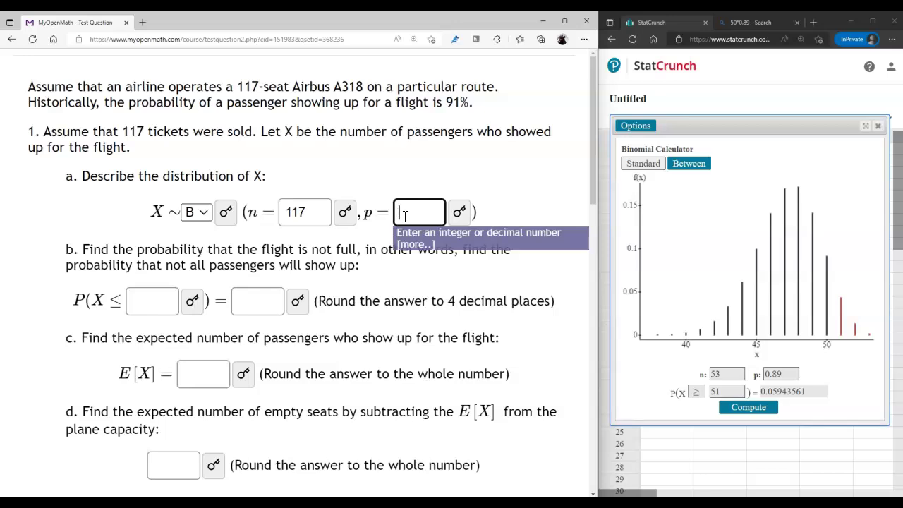
Step: Set the part 1b bound so it reads P(X ≤ 116)
left_click(150, 304)
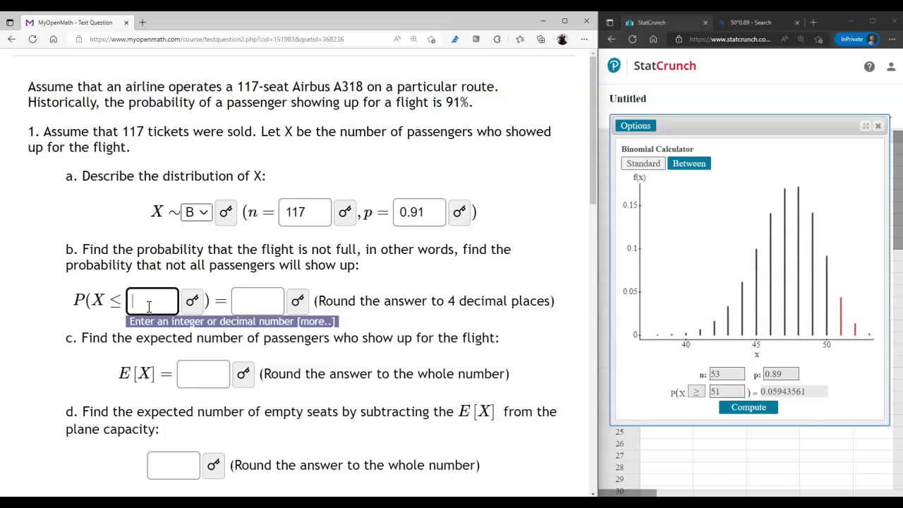
left_click_drag(288, 250, 373, 249)
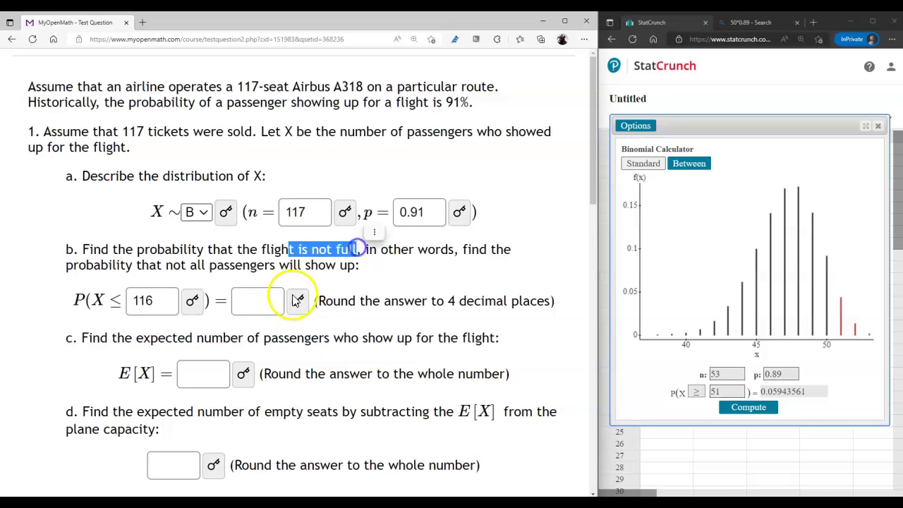
left_click(271, 300)
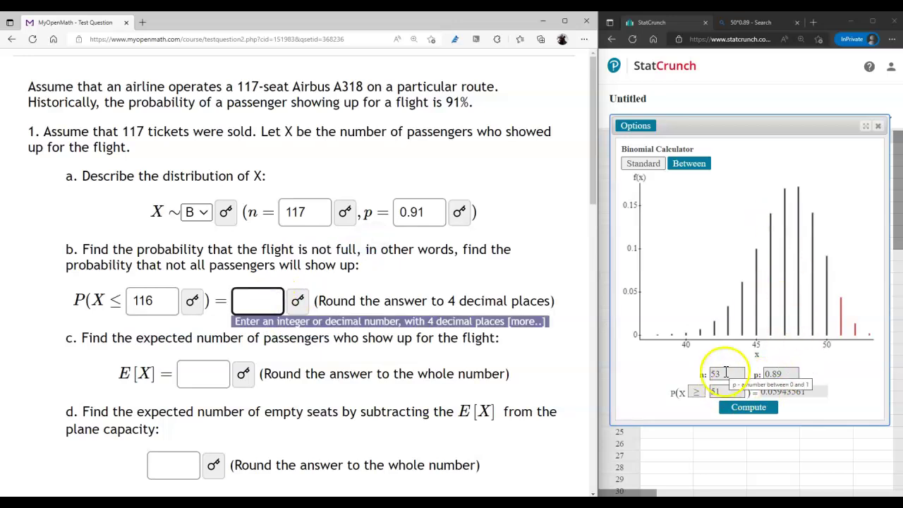
Step: Set n to 117, switch the comparison to ≤ and compute P(X ≤ 116)
left_click_drag(721, 376, 697, 376)
type("117")
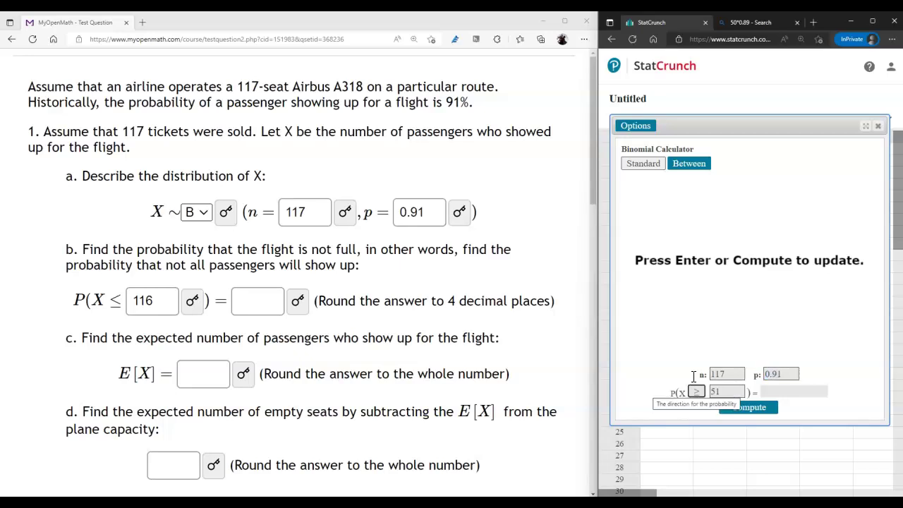
left_click(697, 391)
left_click(696, 408)
double_click(717, 392)
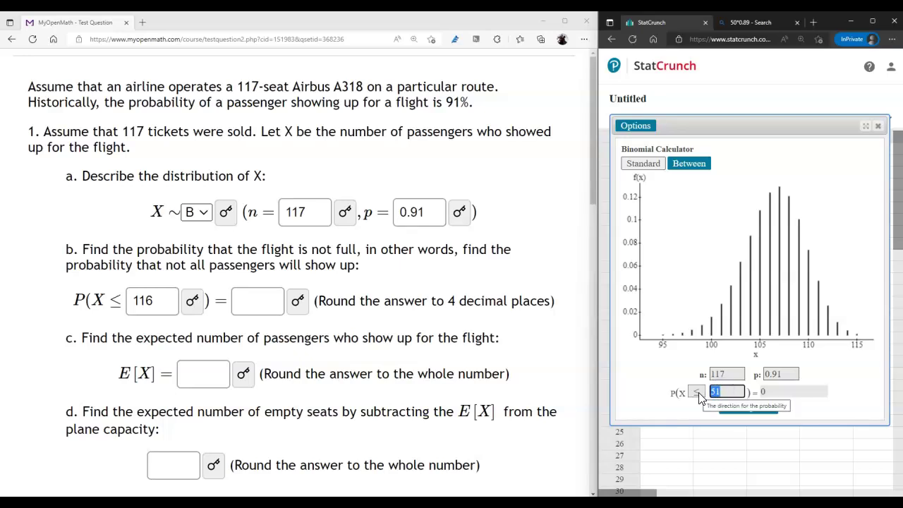
type("116")
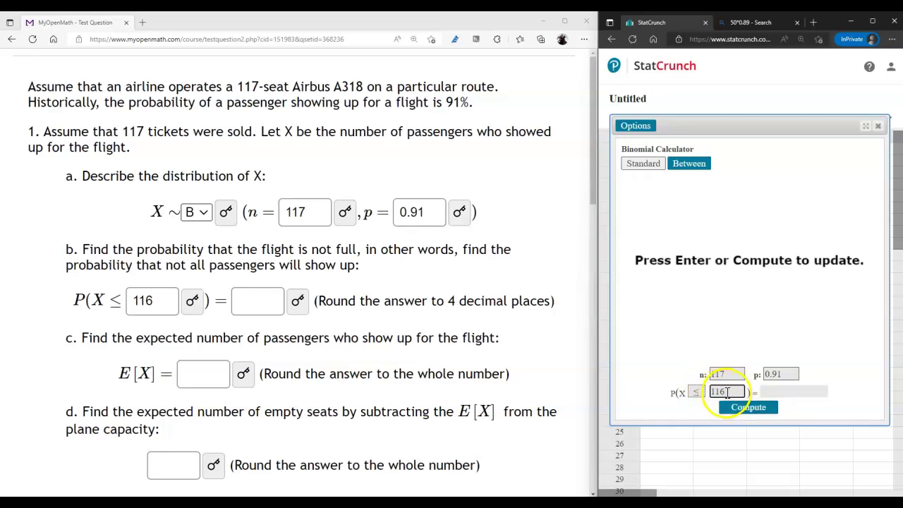
double_click(707, 392)
key("Return")
left_click(762, 391)
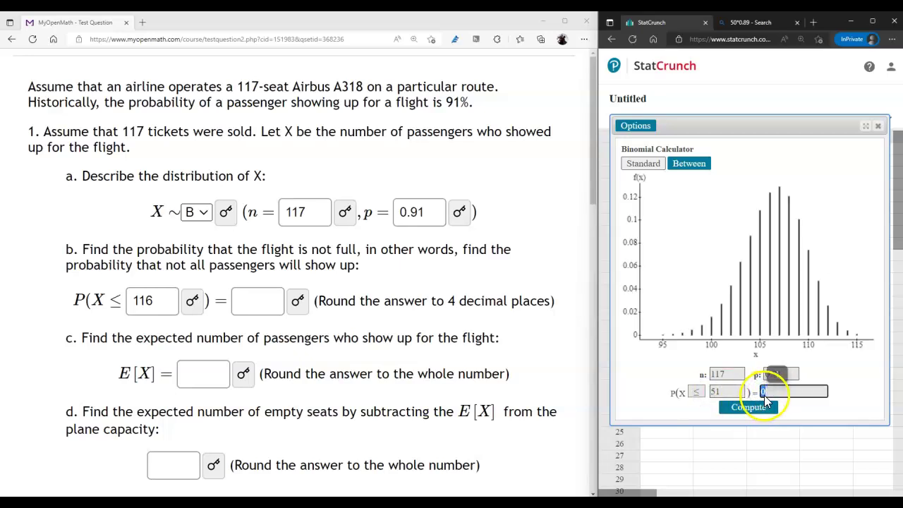
Step: Try other cutoffs: P(X ≤ 100) = 0.03322521, then P(X ≥ 110)
left_click(726, 392)
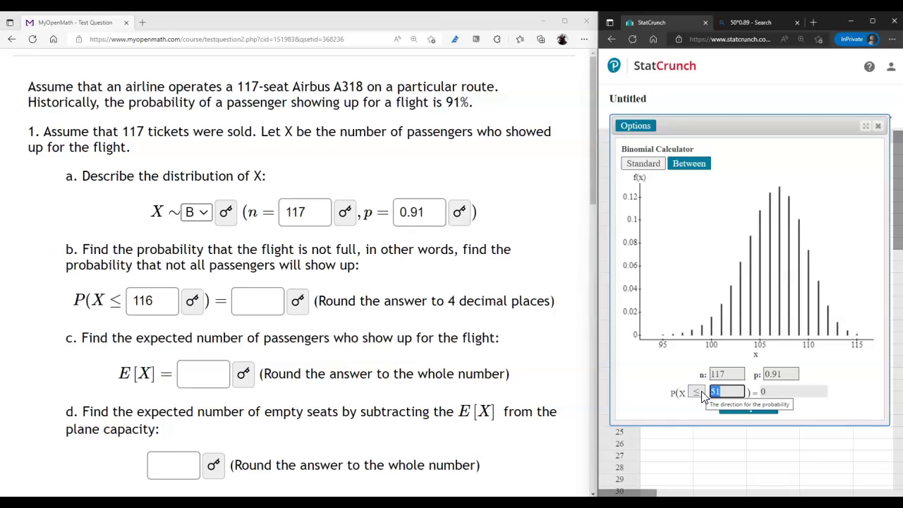
type("100")
key("Return")
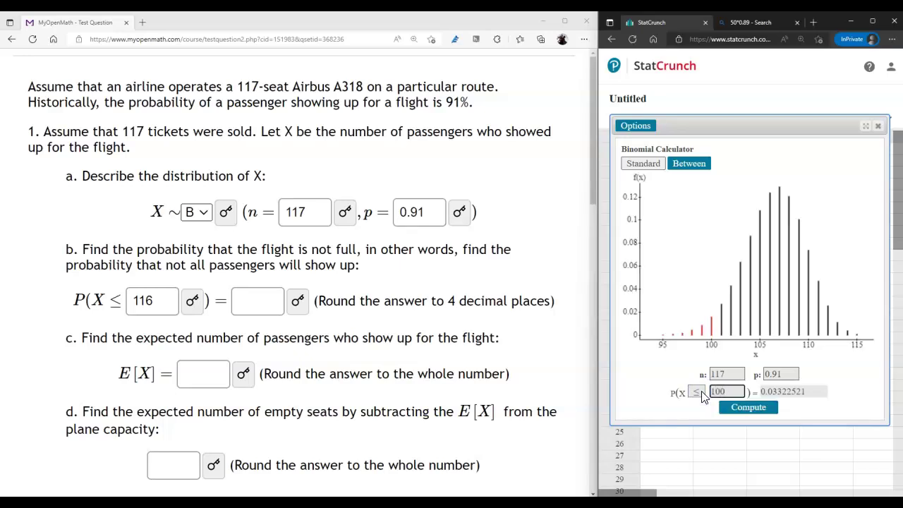
left_click(764, 392)
left_click(696, 390)
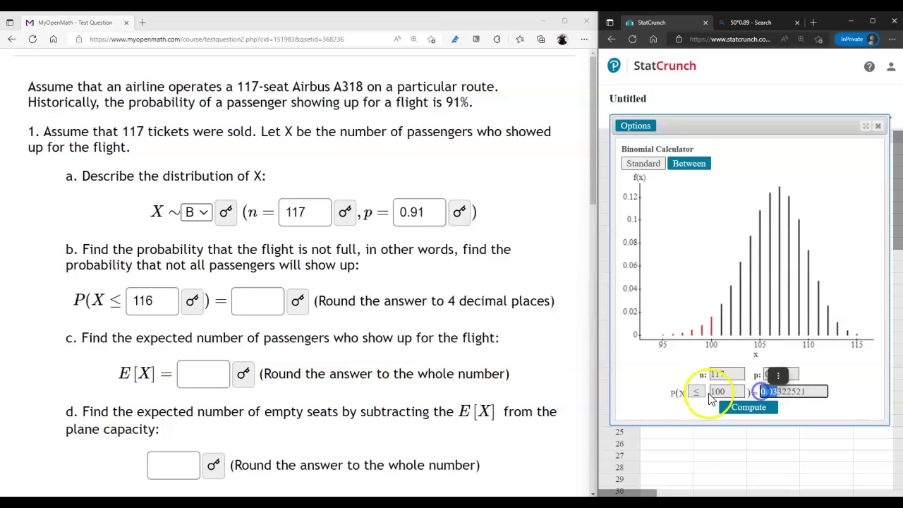
left_click(697, 392)
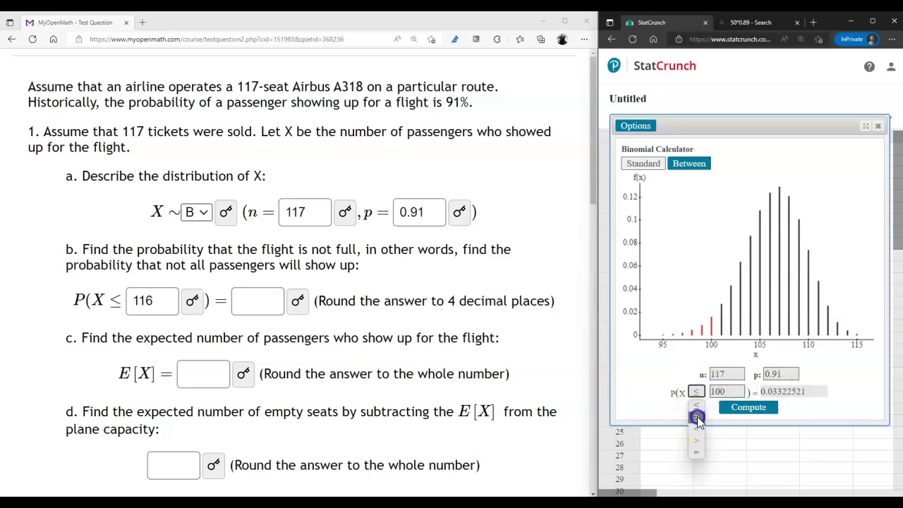
left_click(697, 418)
double_click(718, 391)
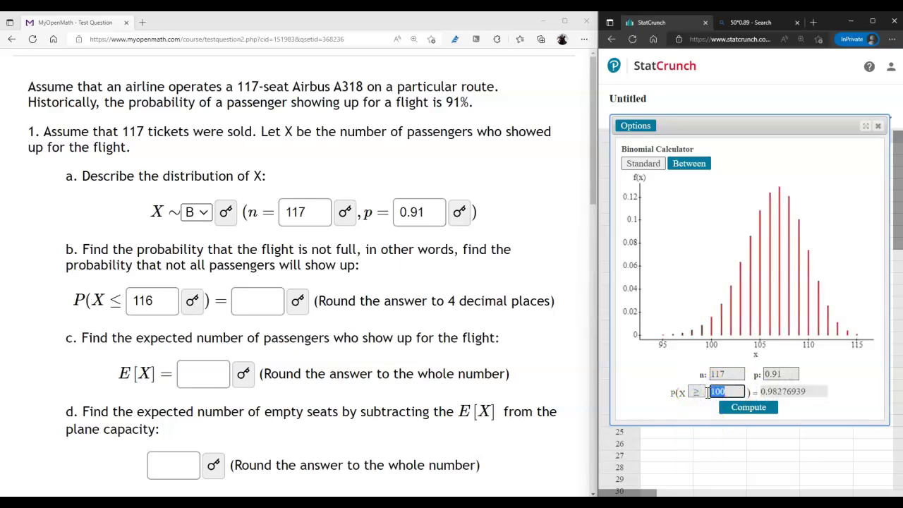
type("110")
key("Return")
left_click(749, 407)
Step: Return to ≤ with x = 116 and recompute, getting 0.99998386
left_click(697, 392)
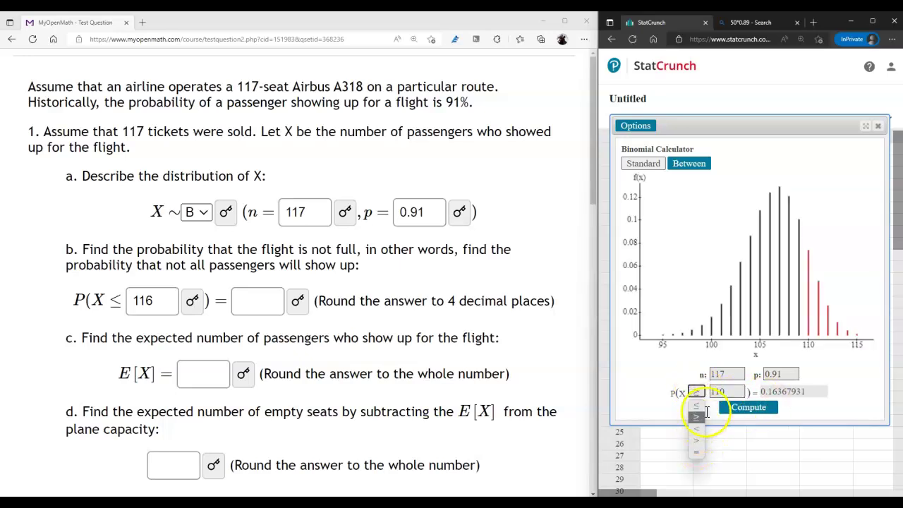
left_click(698, 407)
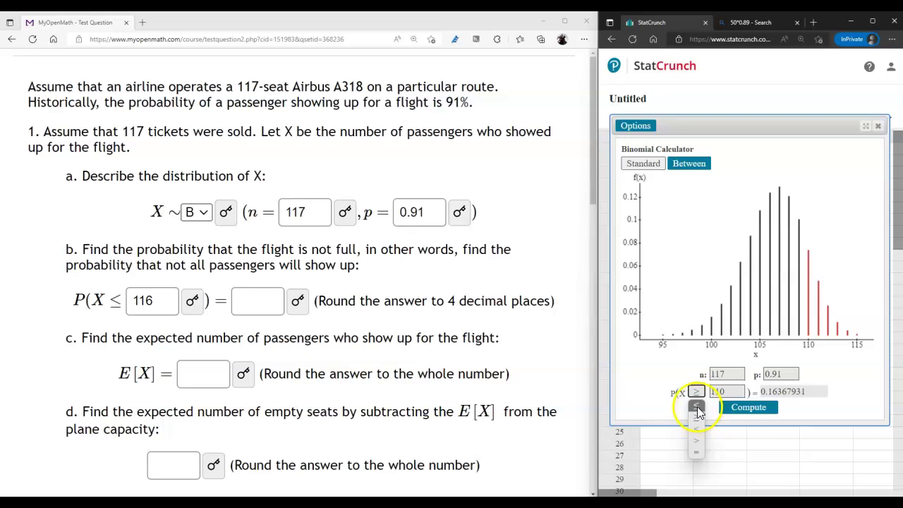
type("116")
key("Return")
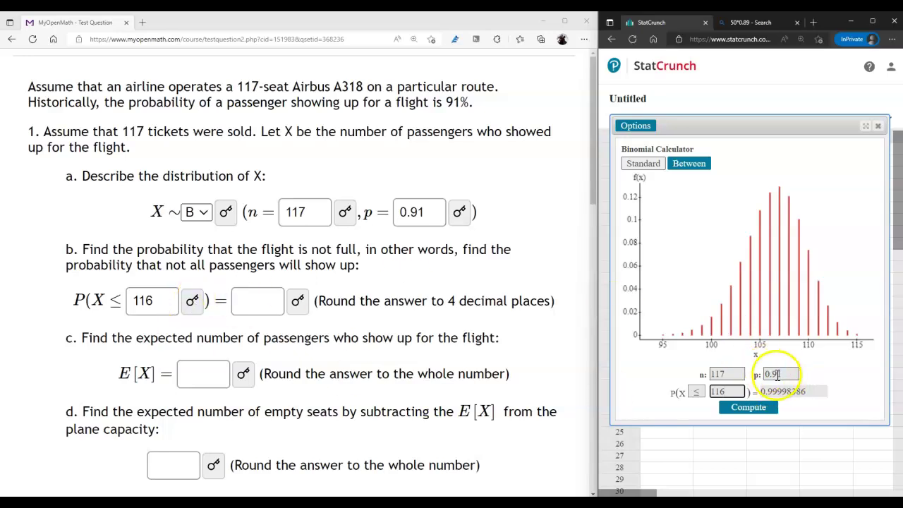
left_click(786, 391)
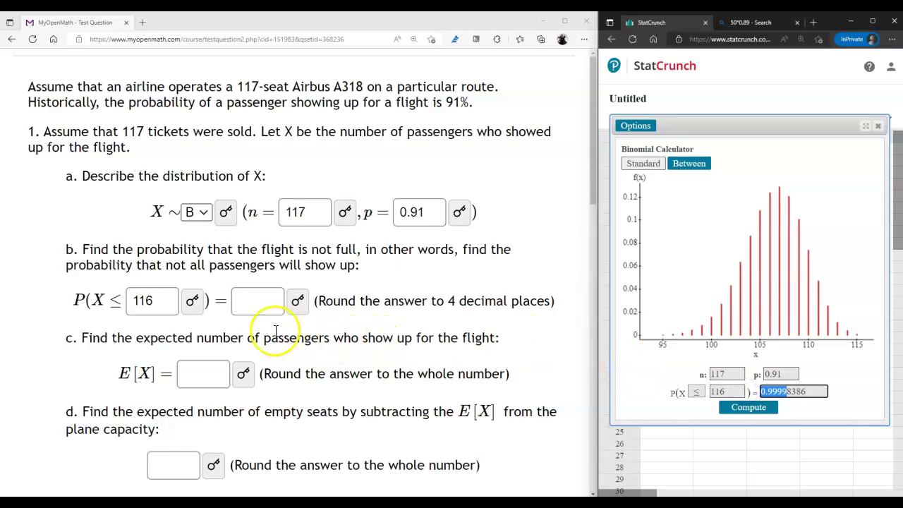
Step: Enter the part 1b probability so it reads 1.0000, rounded to four decimals
left_click(260, 302)
type("0.9999")
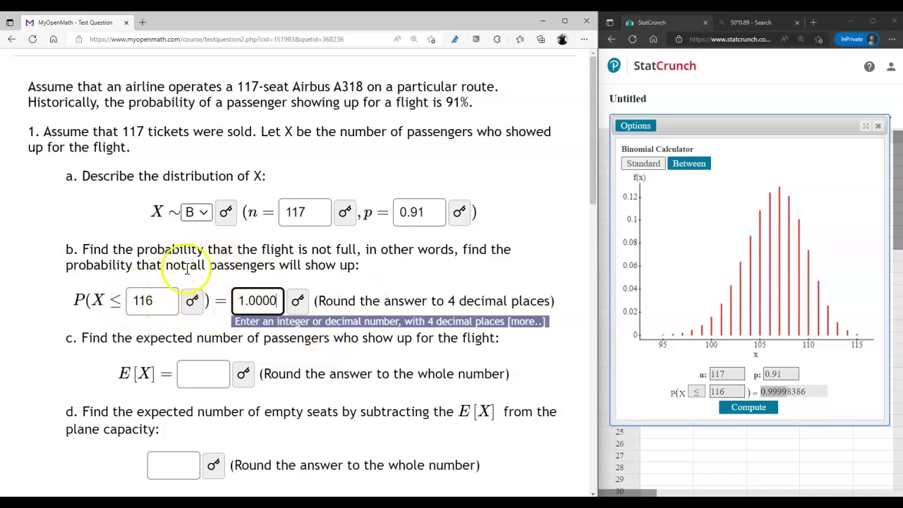
double_click(246, 86)
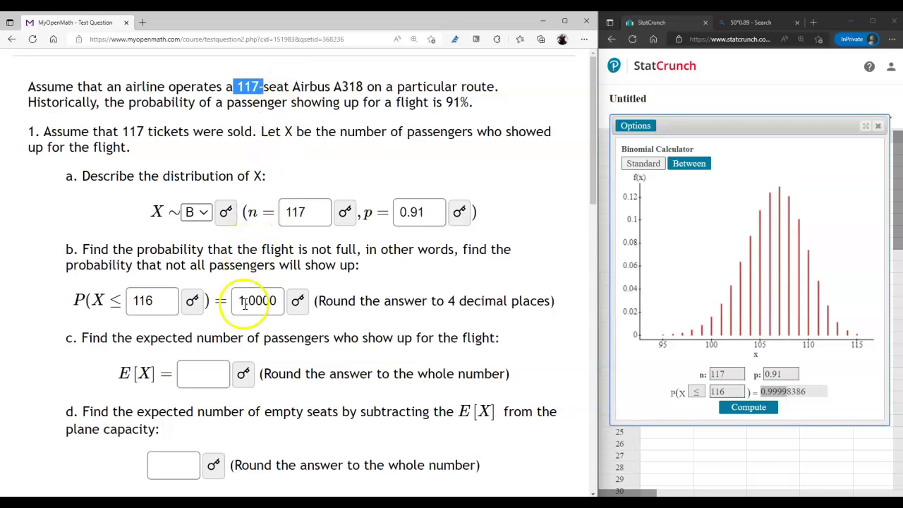
left_click_drag(238, 300, 252, 301)
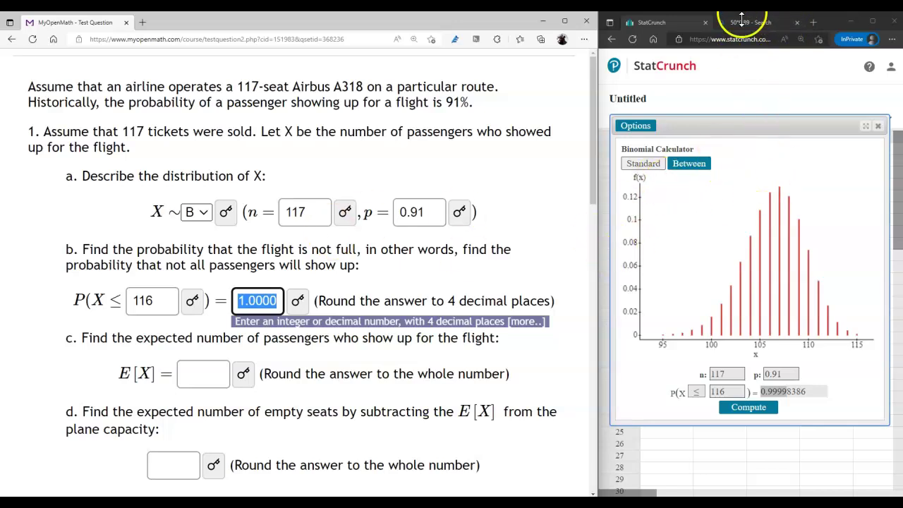
Step: Search Bing for 'binomial calculator' in a private tab and open the Stat Trek result
left_click(814, 23)
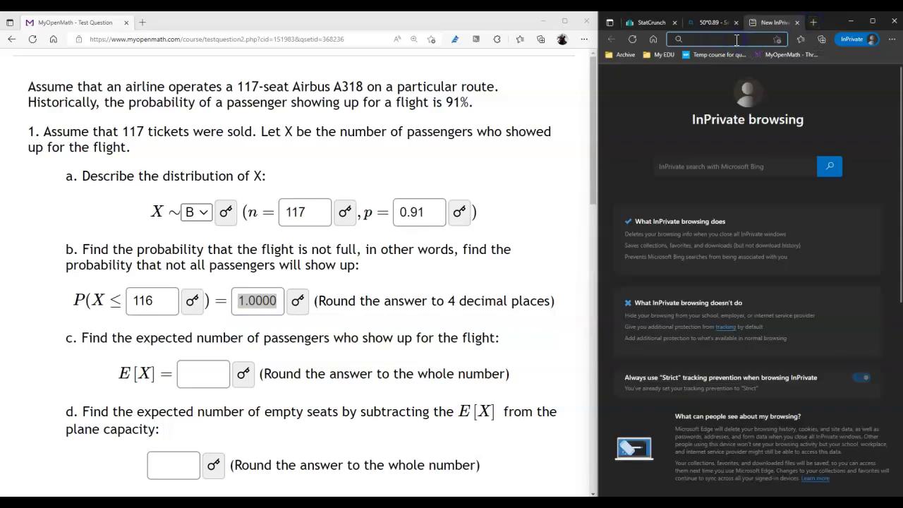
type("binomial calcul")
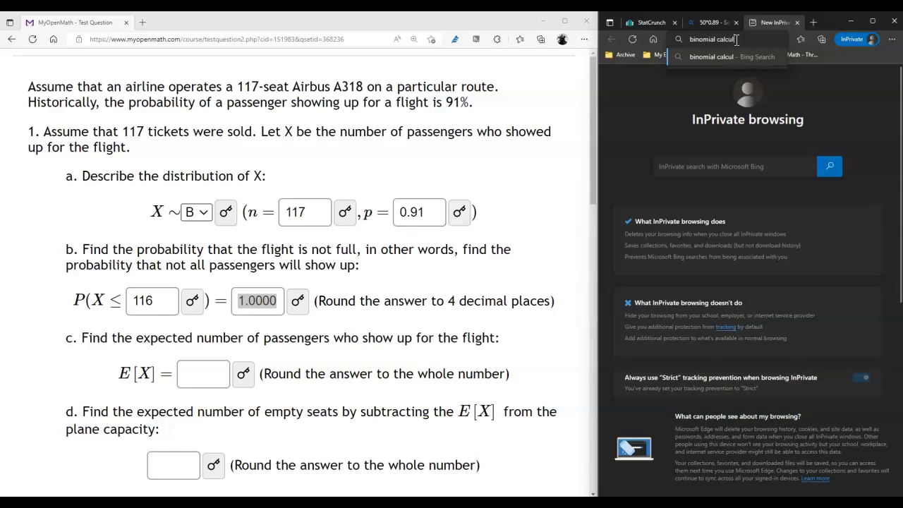
key("Return")
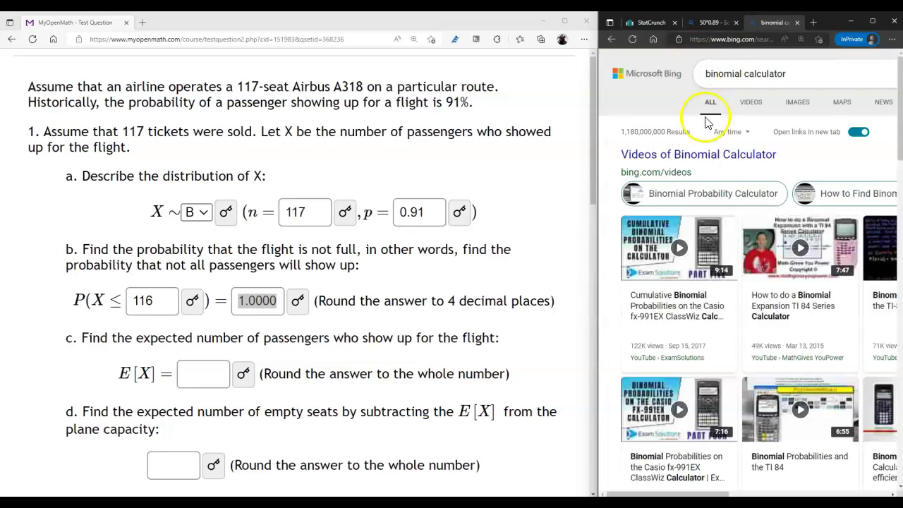
scroll(749, 251, "down", 7)
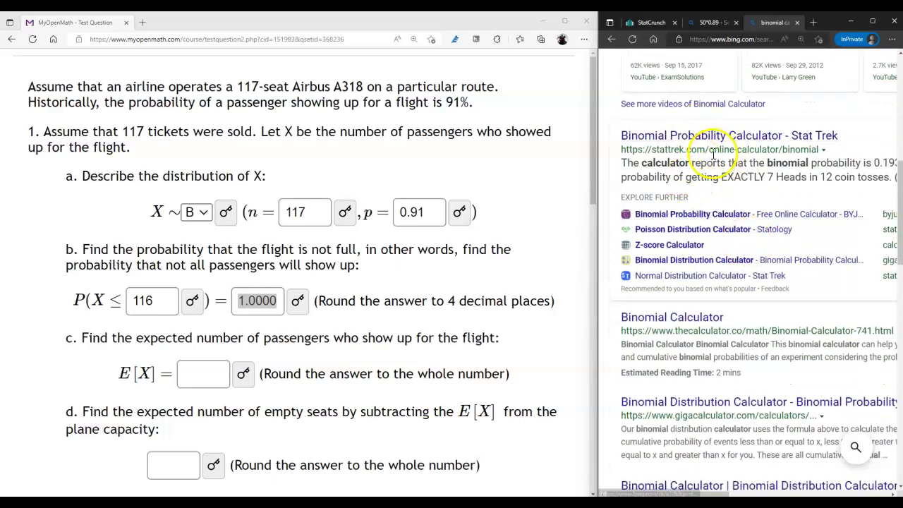
scroll(678, 298, "down", 1)
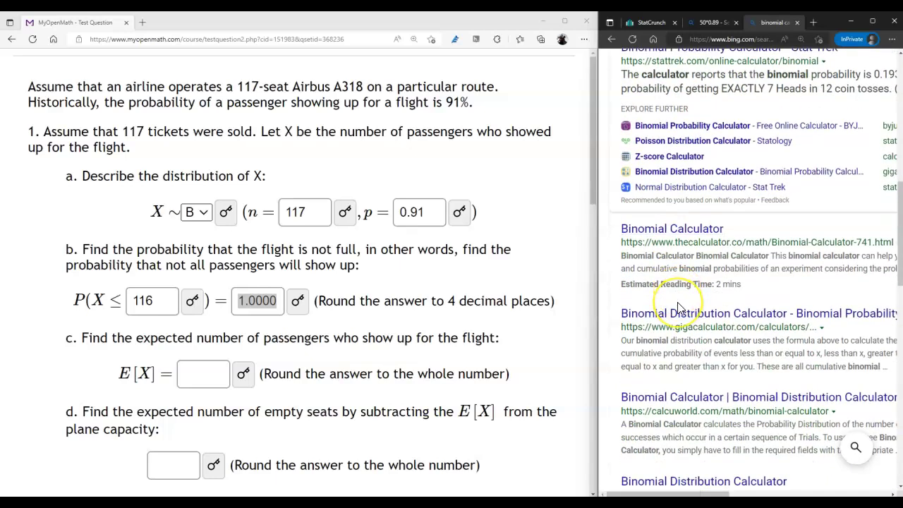
scroll(679, 306, "down", 2)
scroll(679, 305, "down", 2)
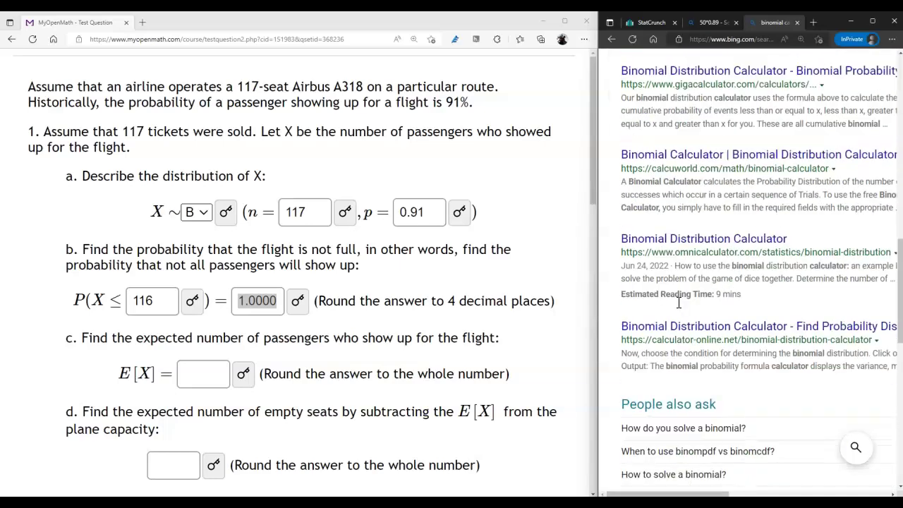
scroll(678, 309, "up", 8)
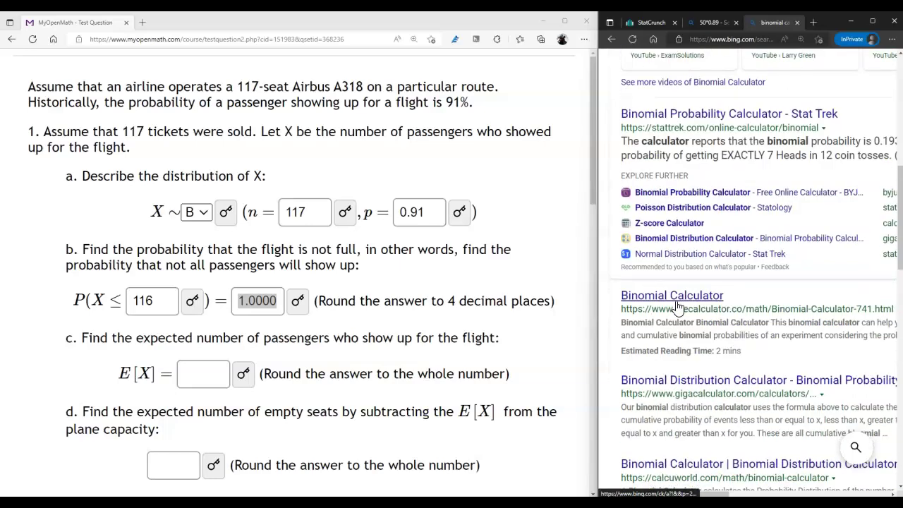
middle_click(680, 289)
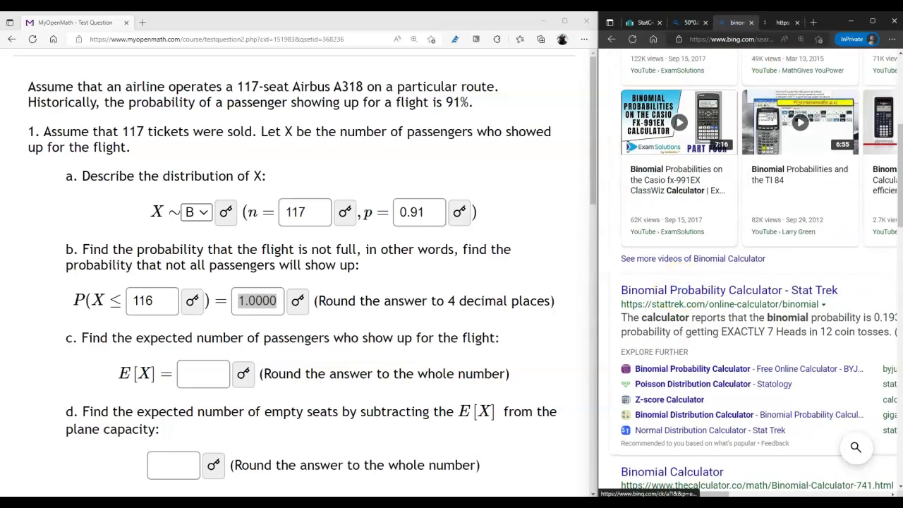
left_click(776, 25)
Step: Open thecalculator.co Binomial Calculator result in another new tab
scroll(772, 286, "down", 1)
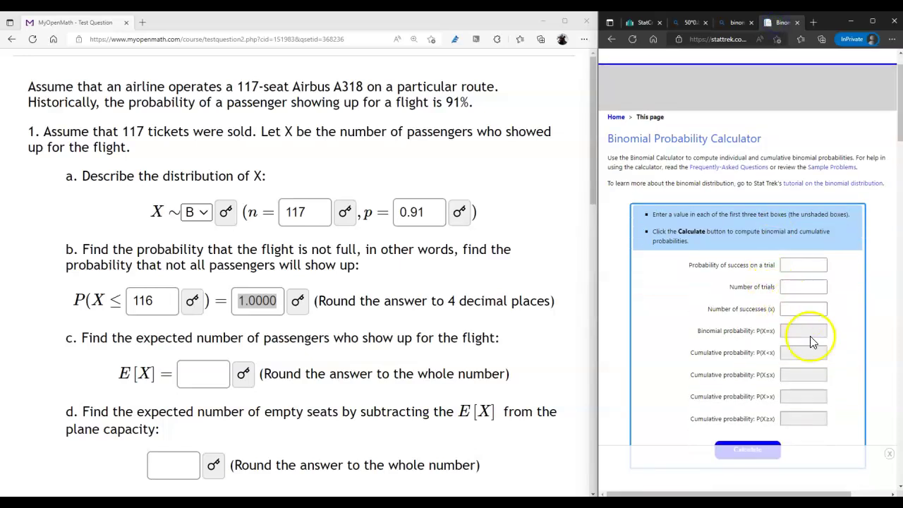
scroll(807, 357, "down", 2)
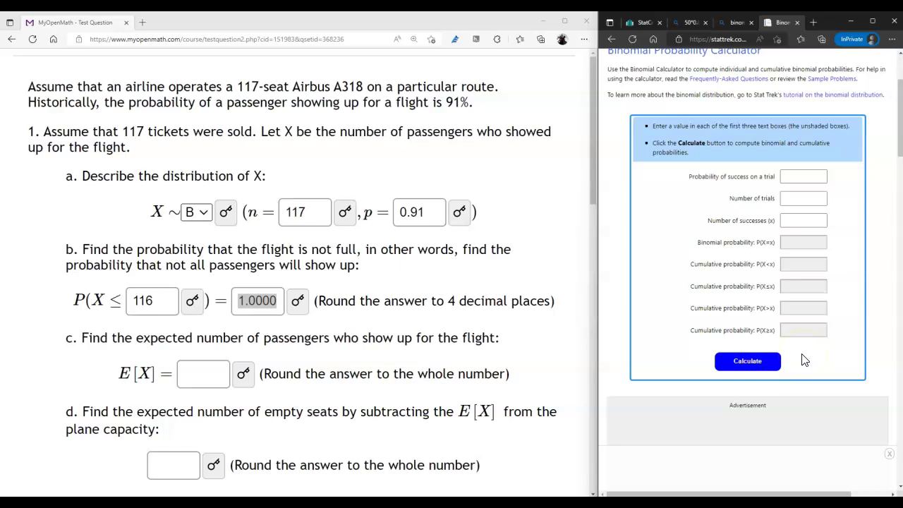
scroll(801, 356, "up", 3)
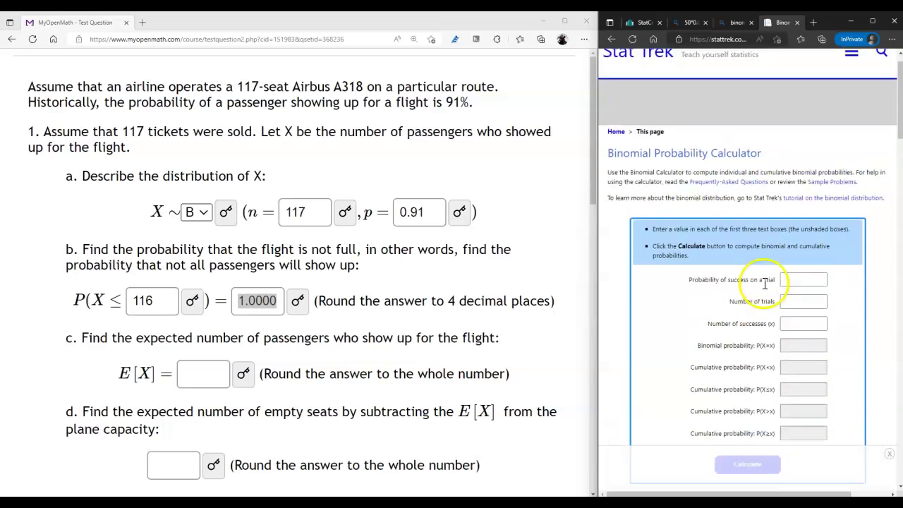
left_click(726, 22)
scroll(722, 377, "down", 3)
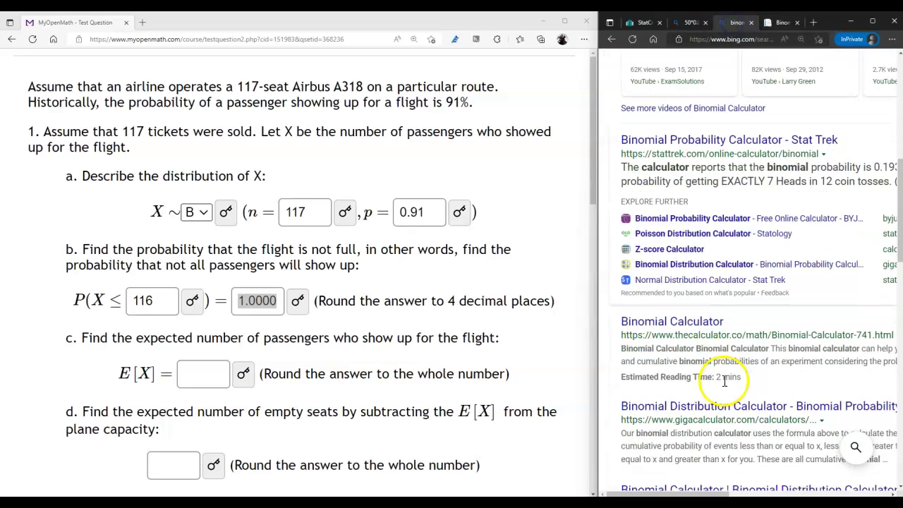
middle_click(686, 319)
left_click(787, 23)
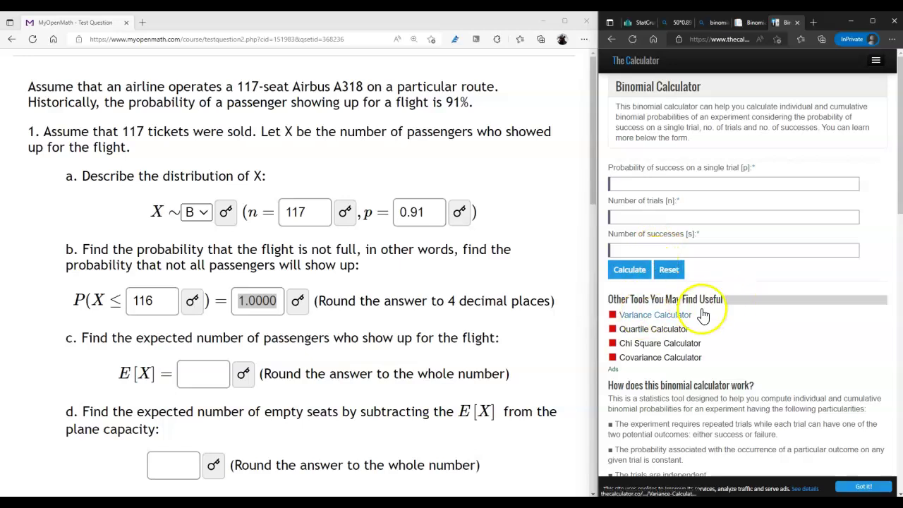
Step: Open BYJU'S Binomial Probability Calculator in a new tab and dismiss its ad popup
left_click(702, 23)
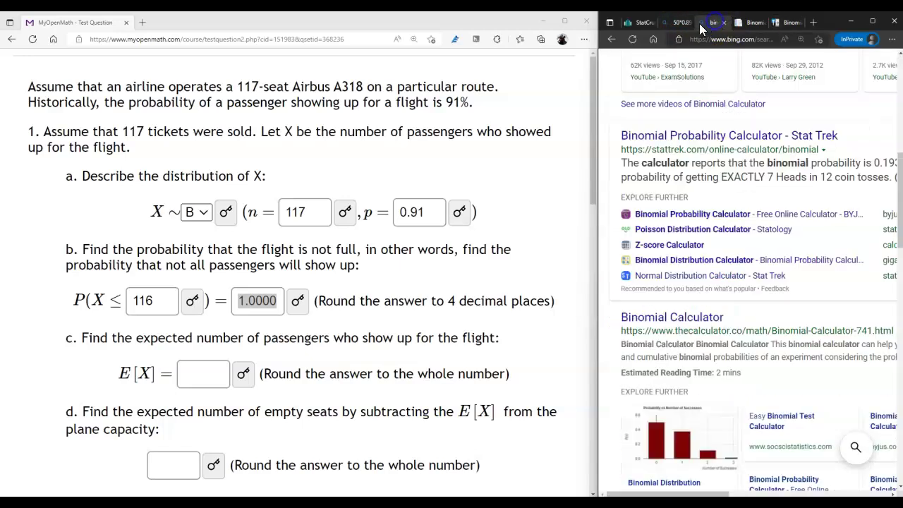
scroll(741, 286, "down", 3)
scroll(748, 284, "up", 3)
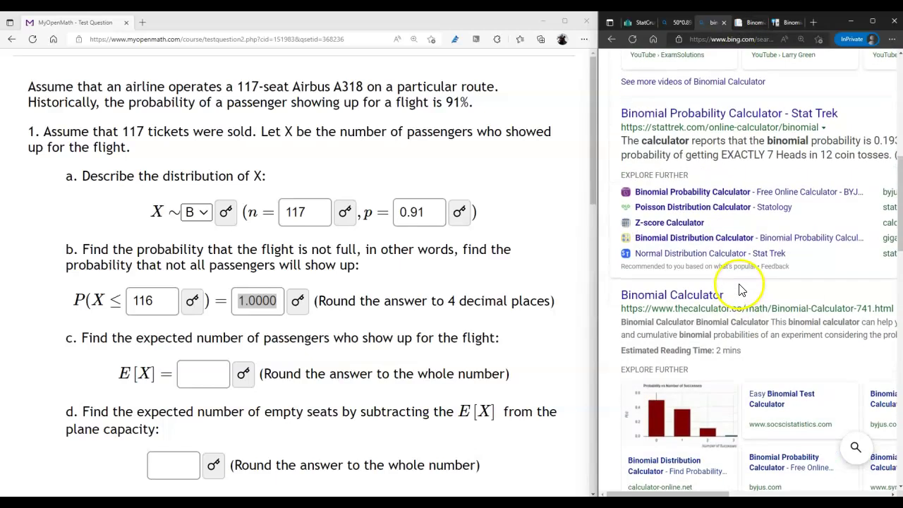
middle_click(704, 196)
left_click(795, 23)
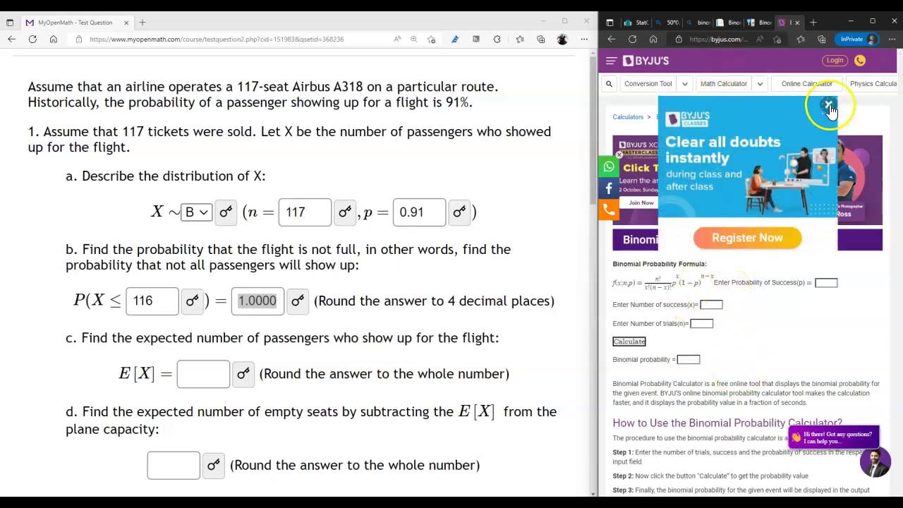
left_click(830, 107)
scroll(776, 349, "down", 1)
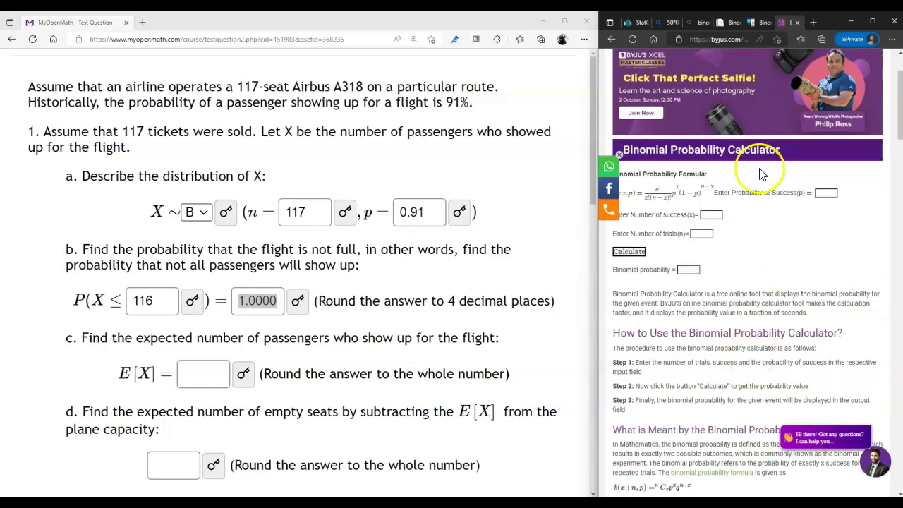
scroll(734, 283, "down", 4)
scroll(734, 289, "up", 6)
Step: Enter p = 0.91, 117 trials and 116 successes in Stat Trek, getting P(X ≤ 116) = 0.99998
left_click(722, 23)
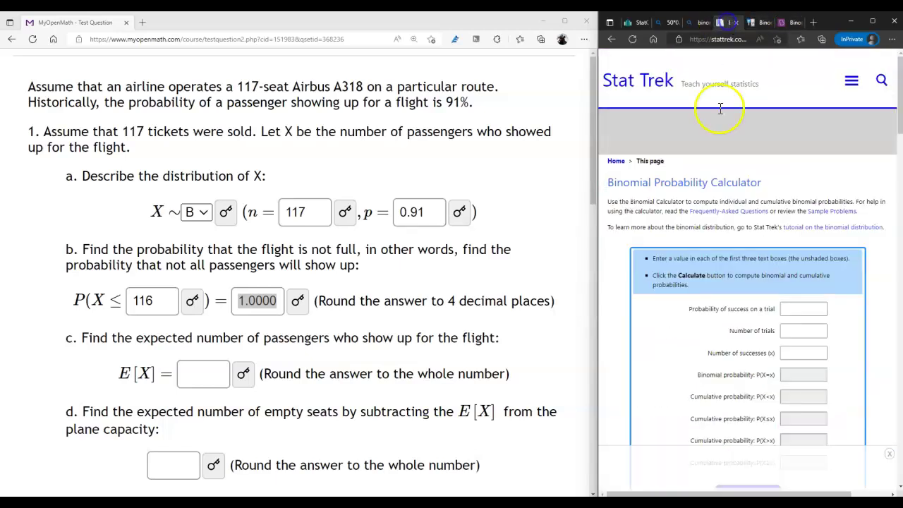
scroll(732, 304, "down", 4)
scroll(732, 300, "up", 3)
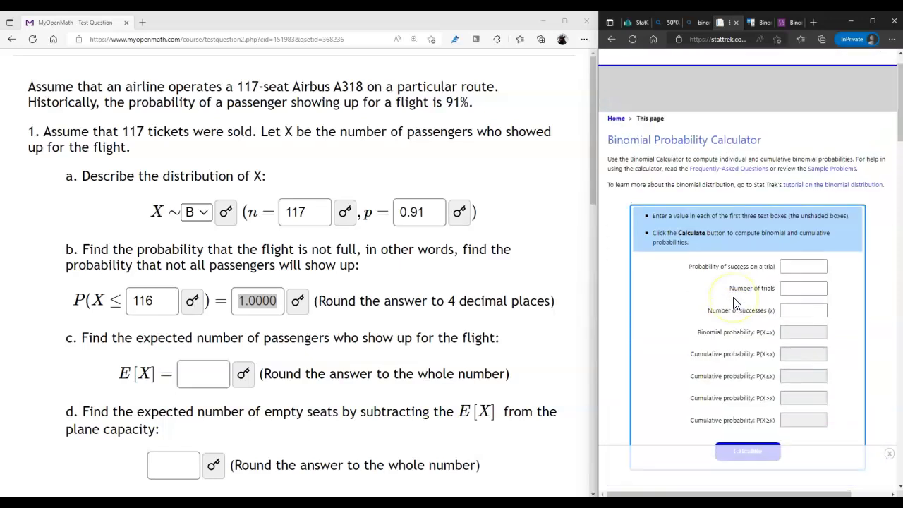
scroll(734, 303, "up", 1)
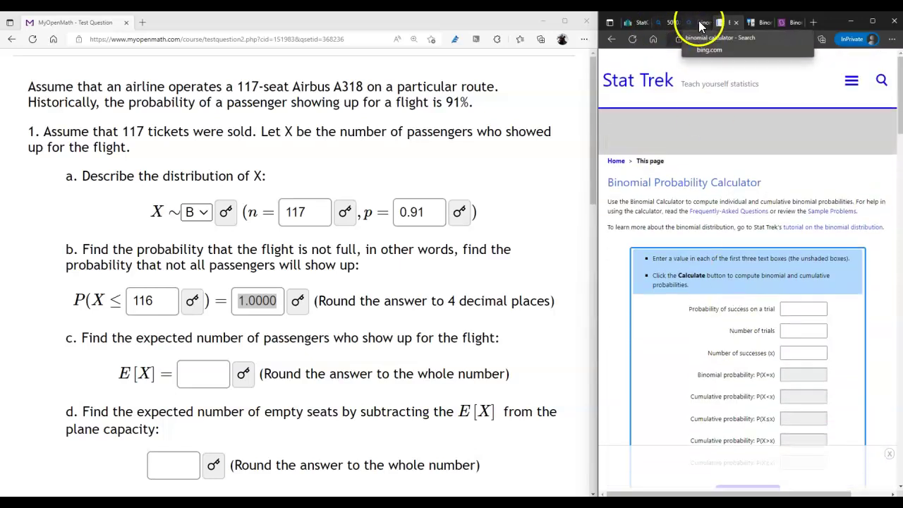
left_click(804, 309)
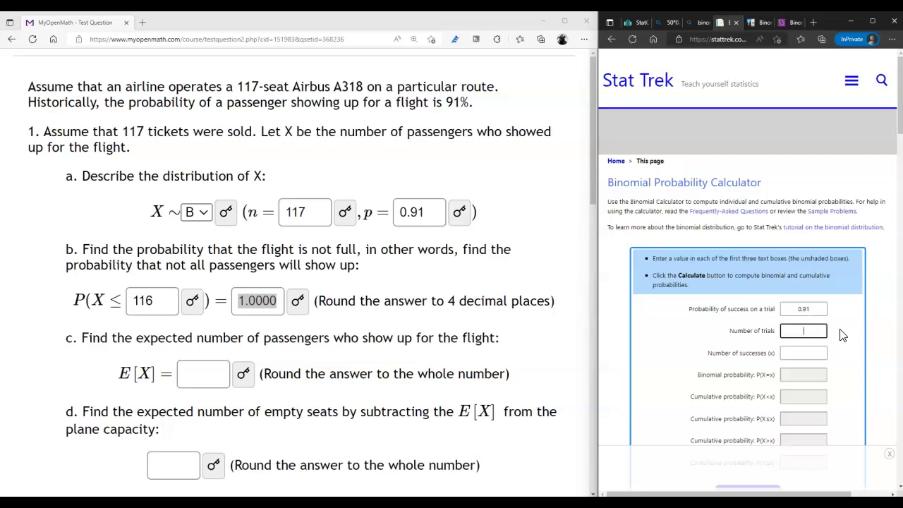
left_click(805, 358)
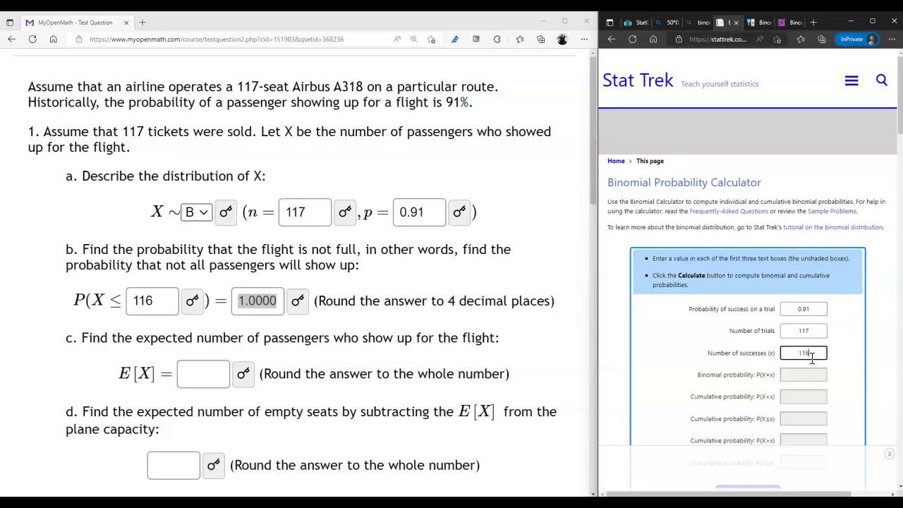
scroll(812, 358, "down", 2)
left_click(746, 383)
left_click(796, 269)
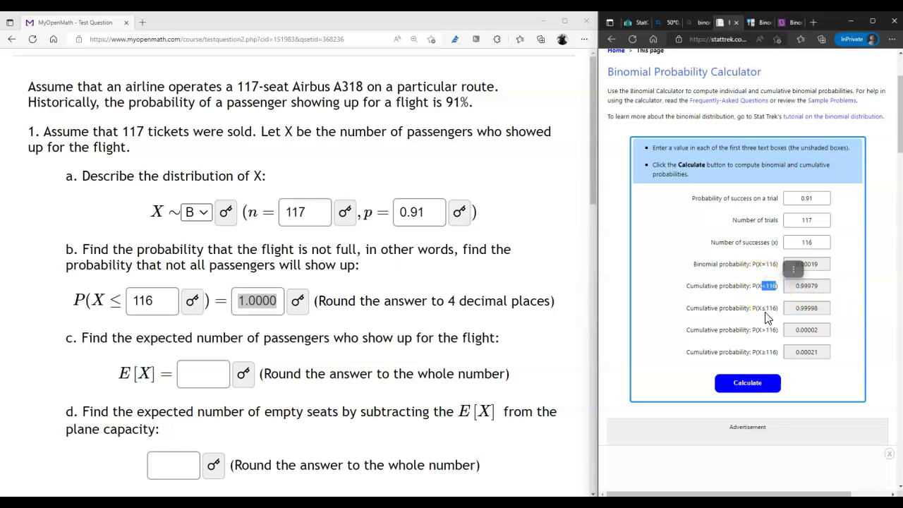
left_click(758, 305)
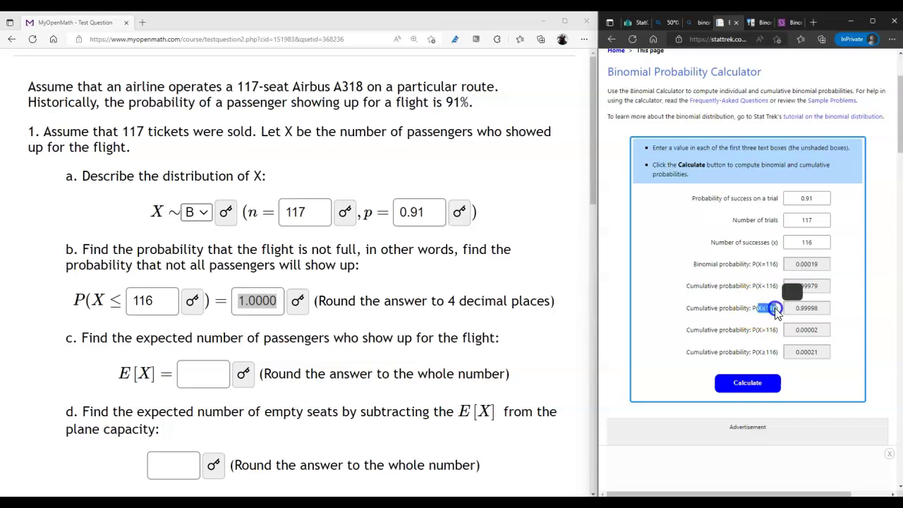
left_click(802, 289)
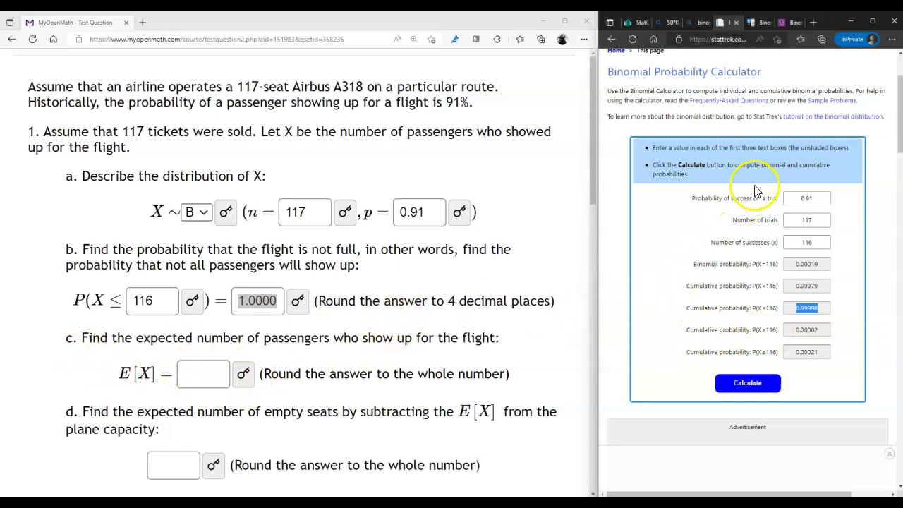
scroll(763, 212, "down", 2)
scroll(766, 238, "up", 4)
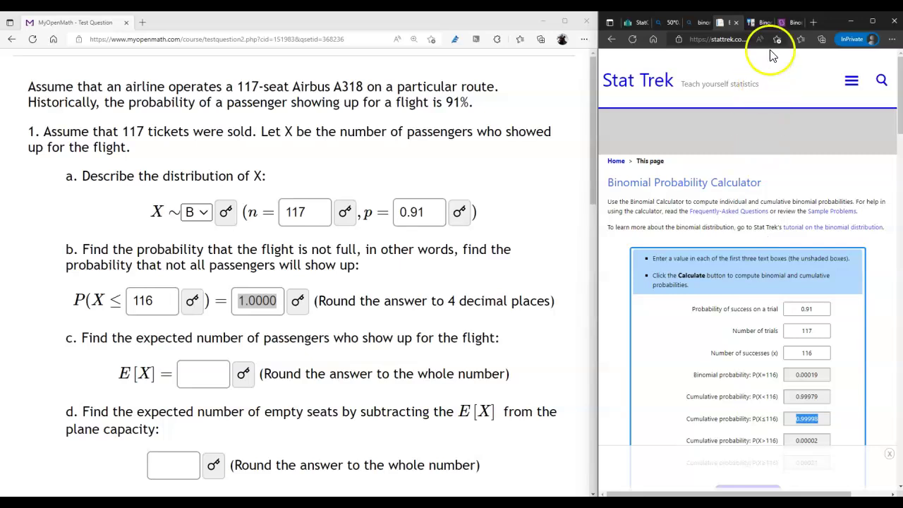
Step: Search 117*0.91 in a new InPrivate tab and select Bing's 106.47 result
left_click(814, 23)
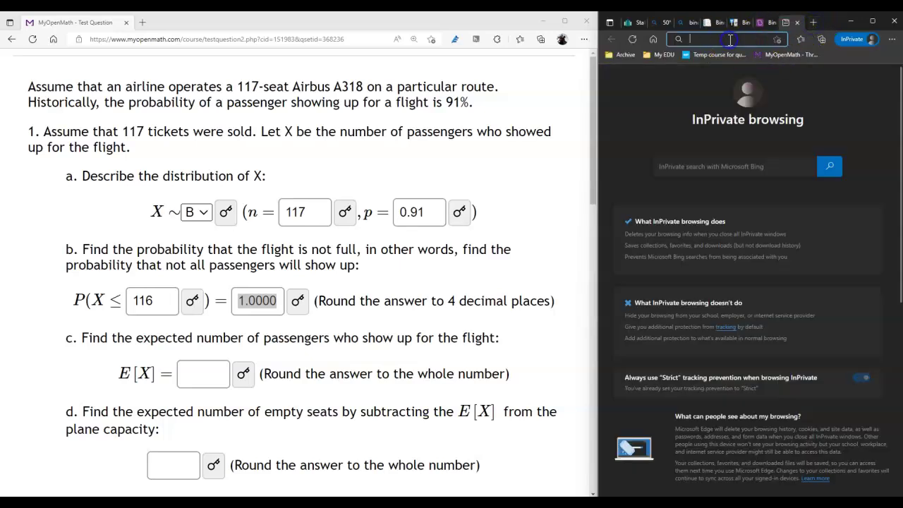
type("117*0.91")
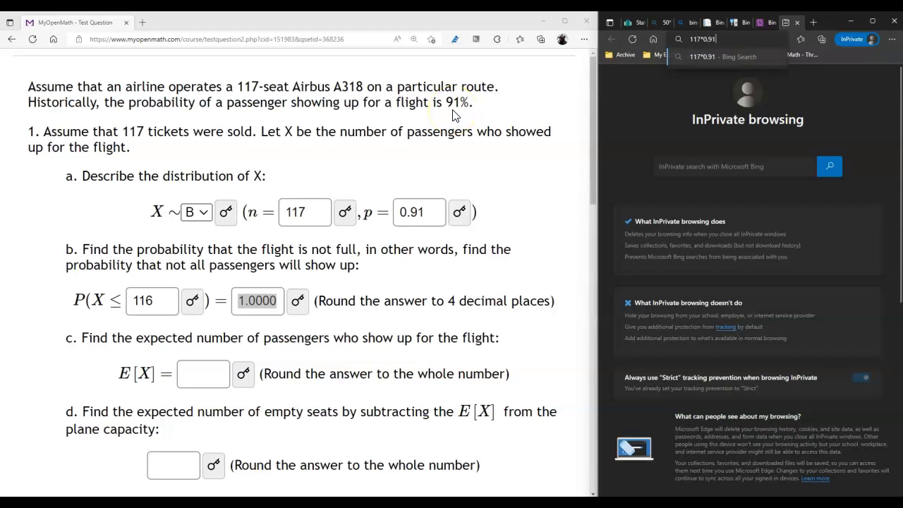
key("Return")
left_click(482, 258)
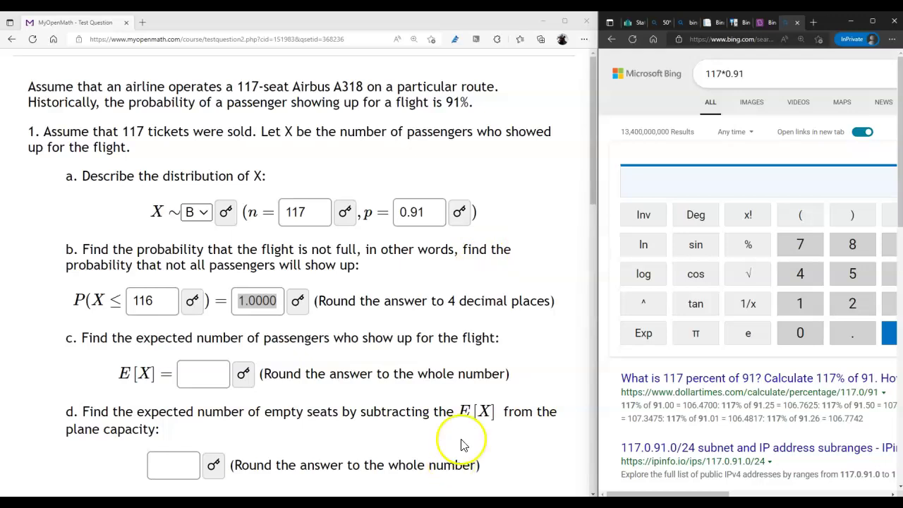
left_click_drag(713, 493, 781, 492)
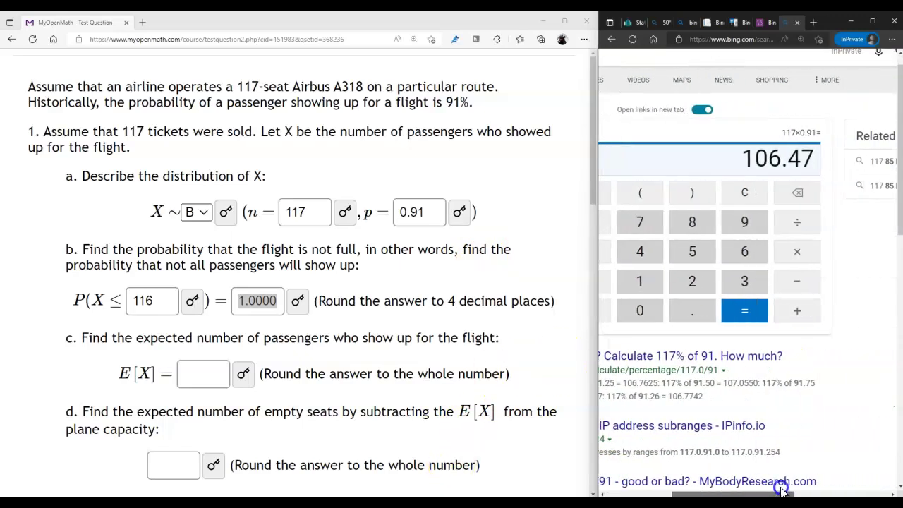
left_click(763, 158)
left_click_drag(746, 158, 812, 158)
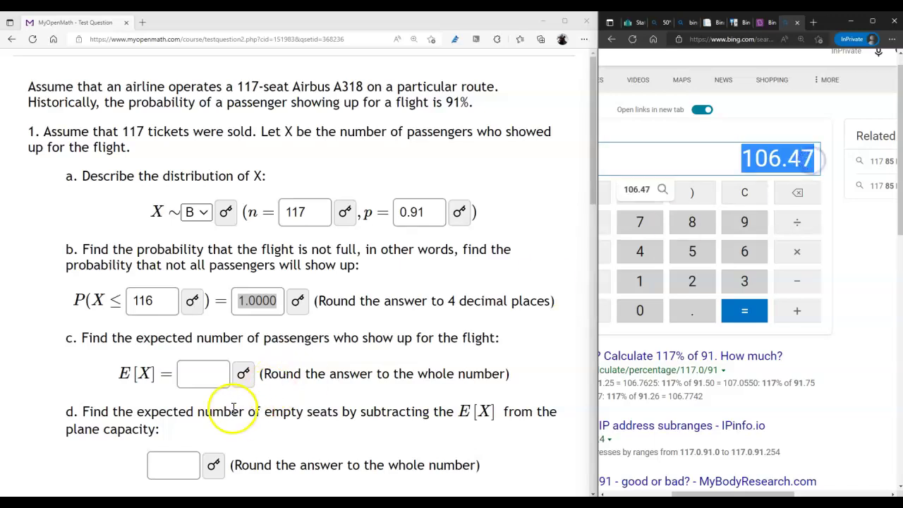
Step: Answer part 1c with E[X] = 106 expected passengers
left_click(206, 375)
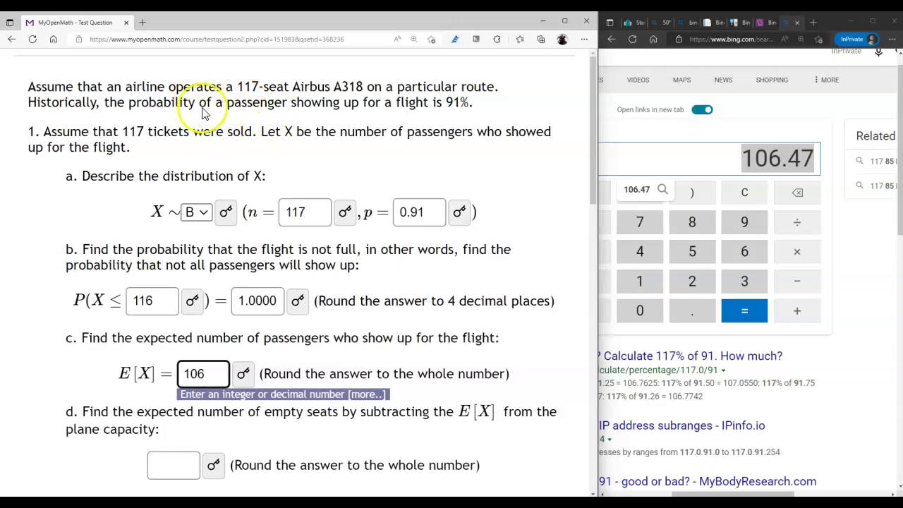
left_click_drag(237, 84, 286, 86)
left_click(197, 374)
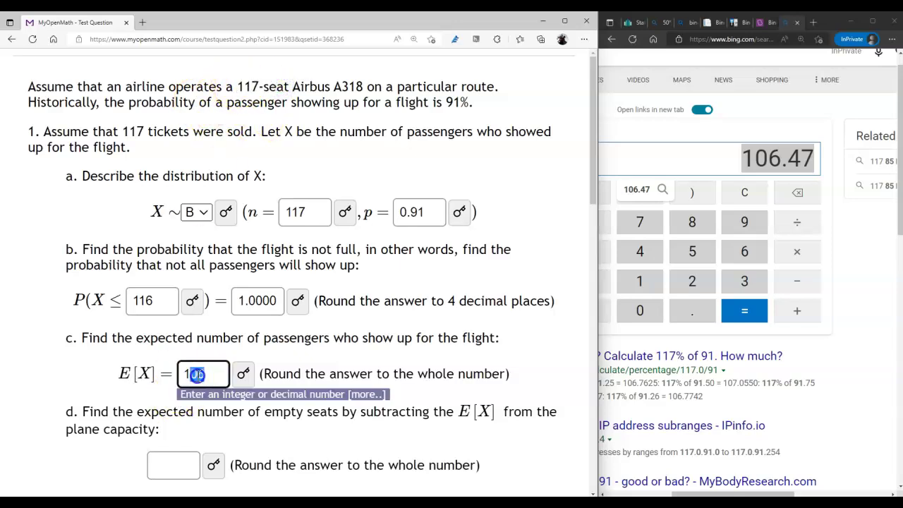
double_click(217, 369)
Step: Answer part 1d with 11 empty seats and move down to question 2
left_click(170, 469)
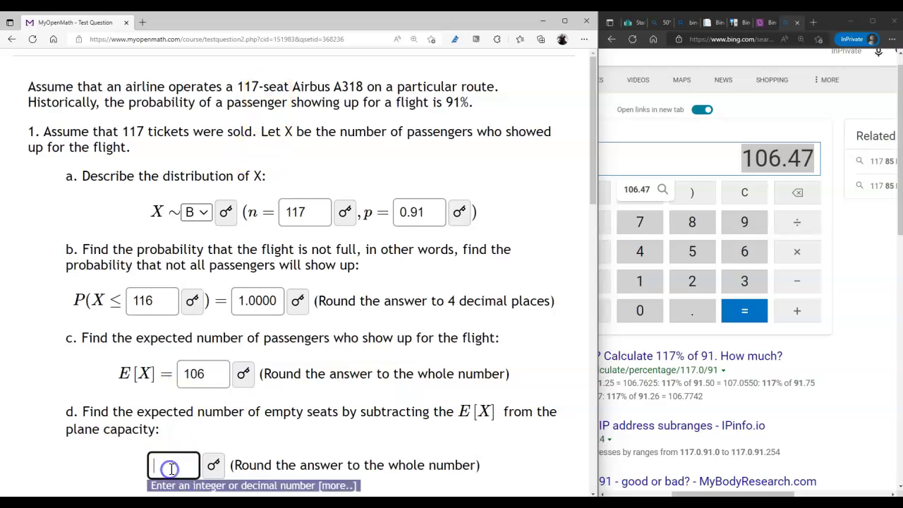
left_click(266, 440)
scroll(266, 441, "down", 2)
scroll(266, 443, "up", 1)
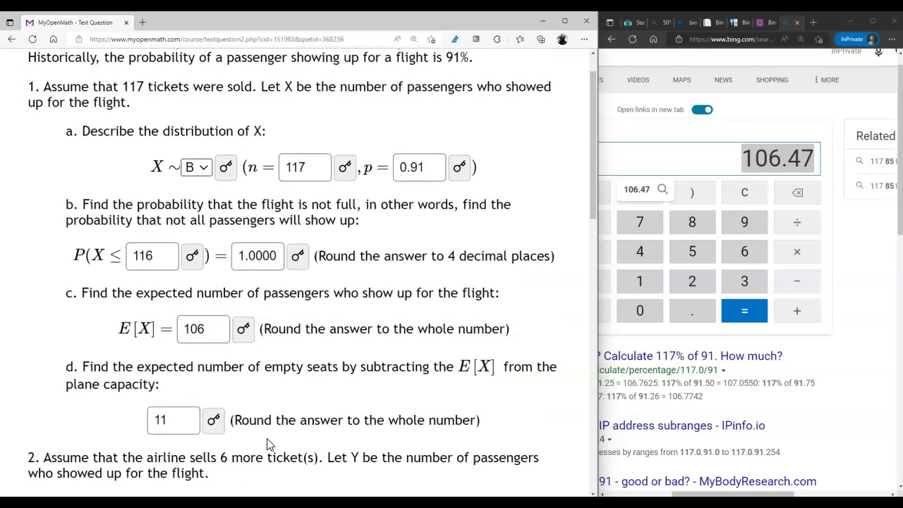
scroll(282, 405, "down", 2)
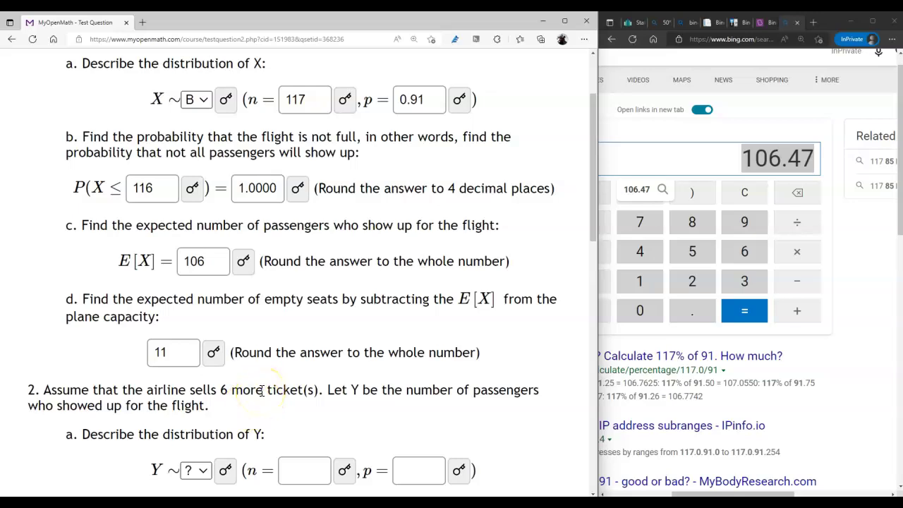
scroll(262, 391, "down", 1)
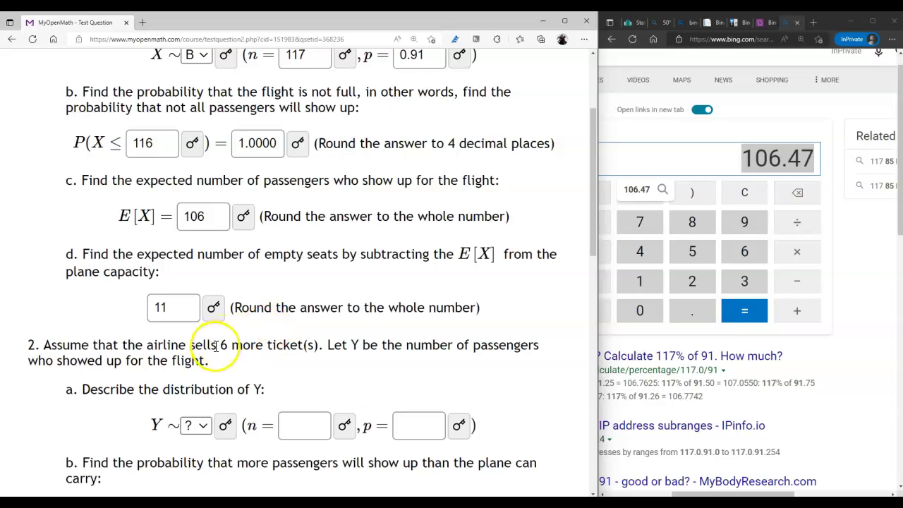
left_click(204, 426)
Step: Describe Y as a binomial distribution B(n = 123, p = 0.91)
left_click(189, 406)
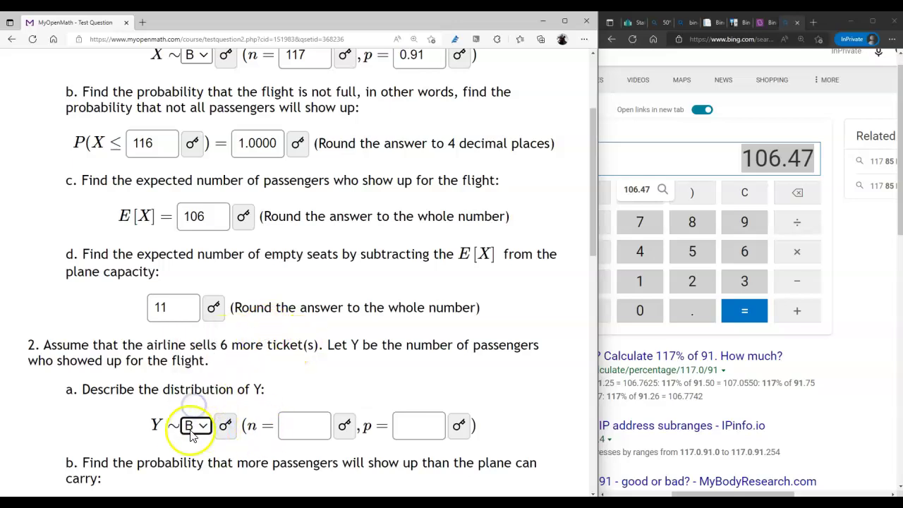
left_click(300, 425)
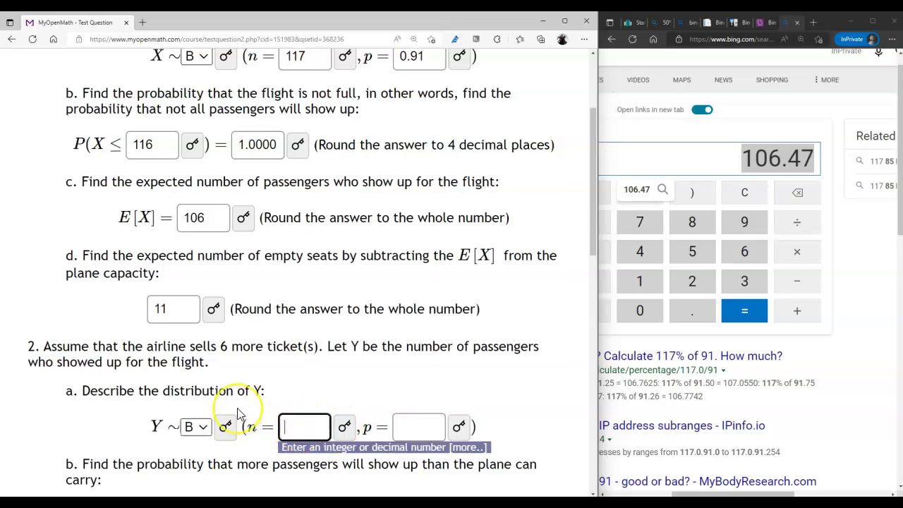
scroll(243, 416, "up", 2)
scroll(239, 415, "down", 2)
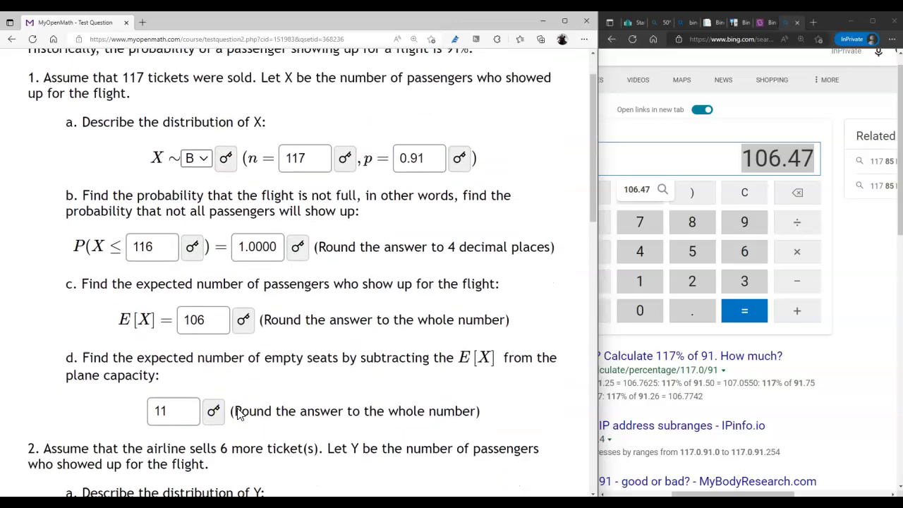
scroll(317, 441, "up", 2)
scroll(318, 441, "down", 1)
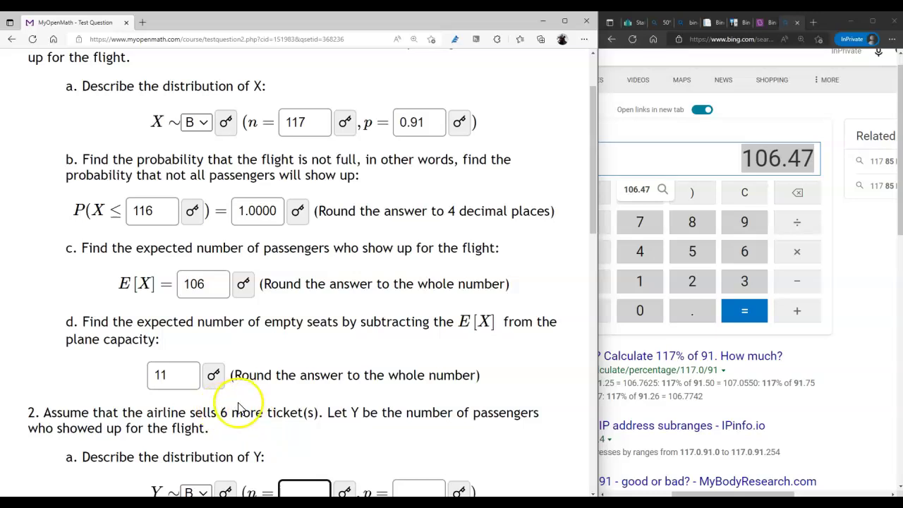
scroll(238, 409, "up", 1)
double_click(131, 109)
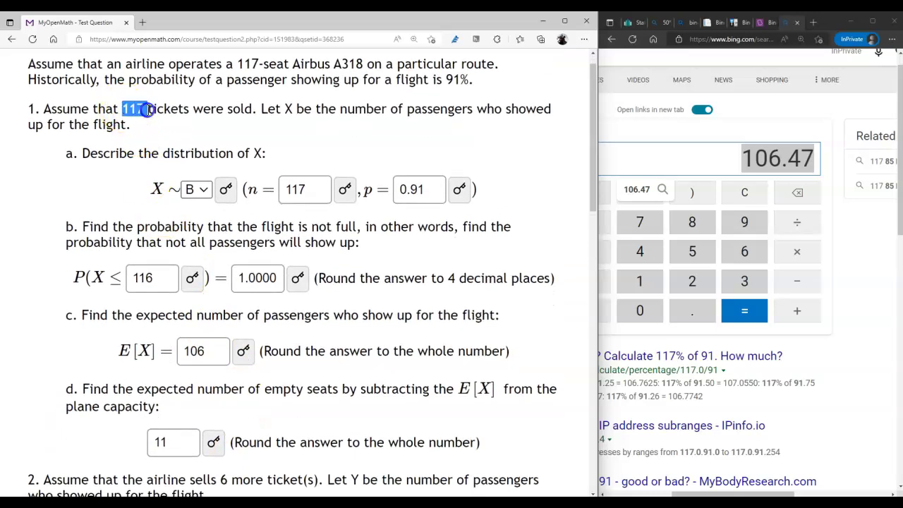
scroll(310, 335, "down", 4)
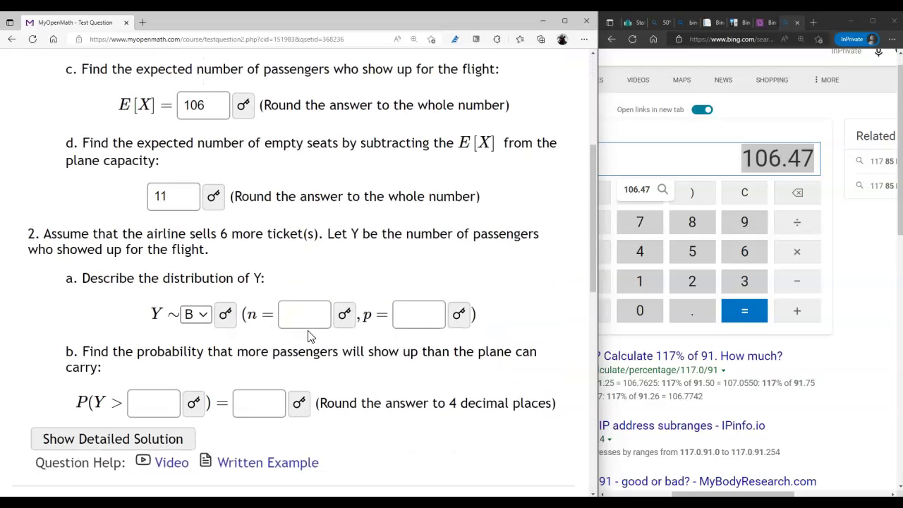
left_click(295, 265)
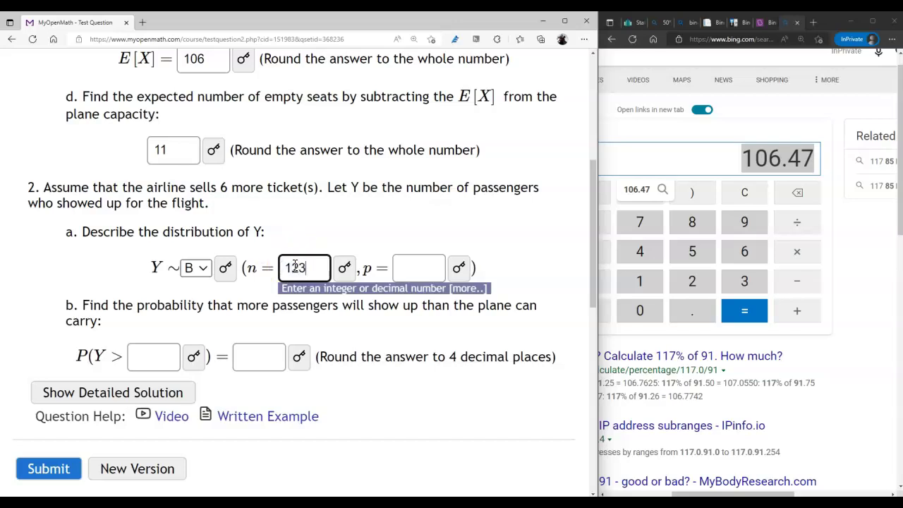
left_click(417, 266)
scroll(417, 302, "up", 2)
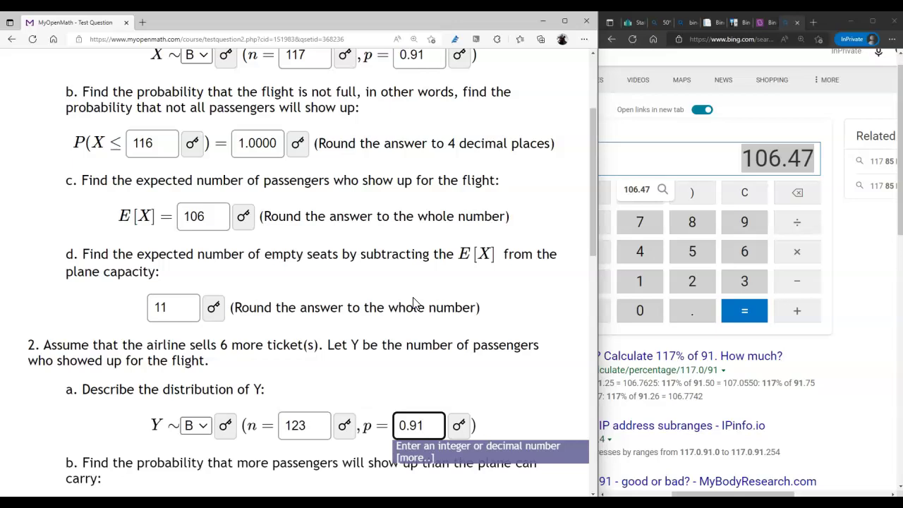
left_click(286, 347)
Step: Enter 117 as the part 2b bound so it reads P(Y > 117)
scroll(286, 346, "down", 2)
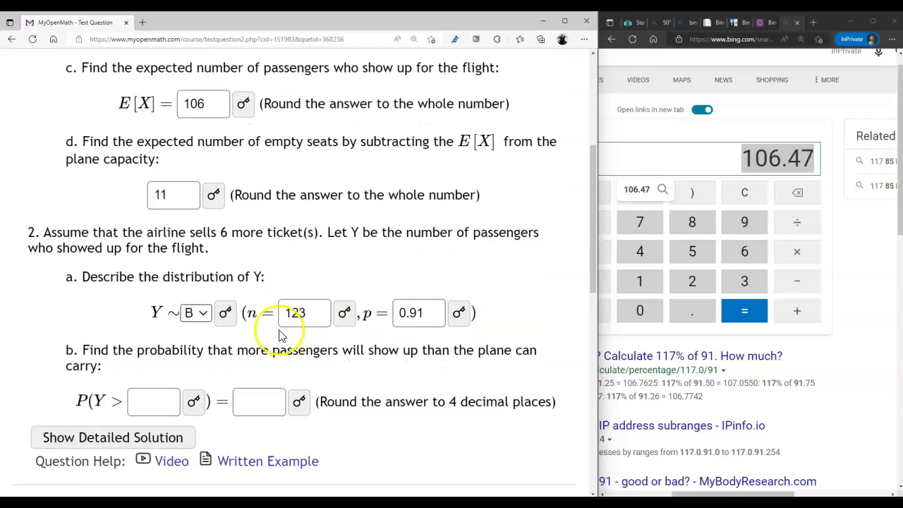
left_click(156, 402)
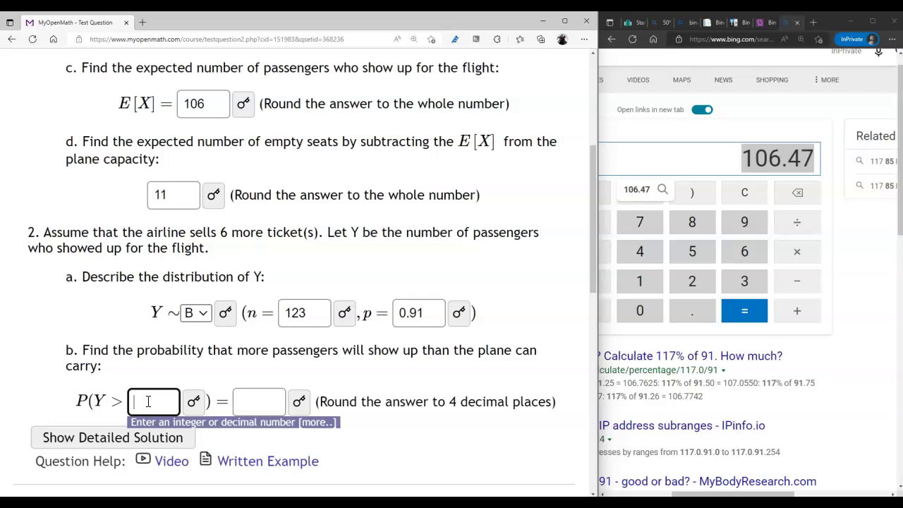
scroll(148, 401, "up", 3)
scroll(148, 401, "down", 4)
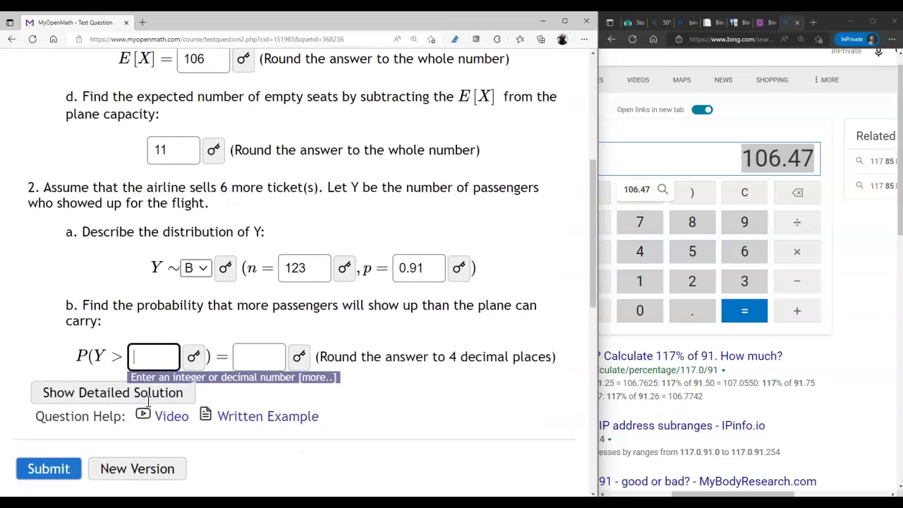
left_click(235, 360)
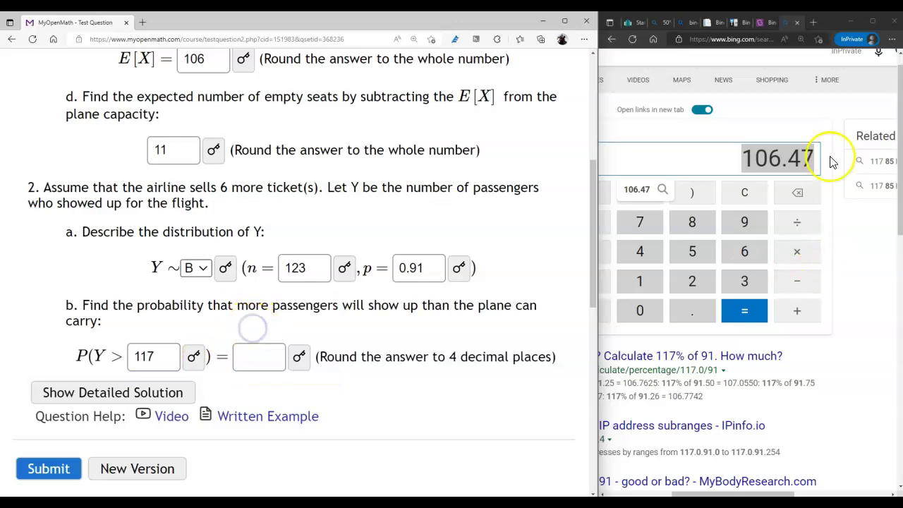
Step: Enter 117 successes, 123 trials and p = 0.91 in BYJU'S and calculate, getting 0.036
left_click(761, 24)
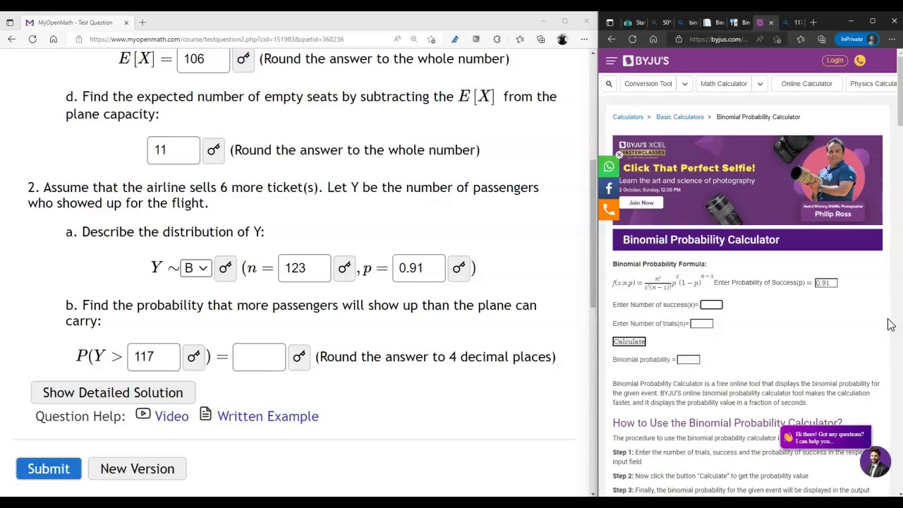
key("Tab")
left_click(629, 342)
scroll(696, 310, "down", 2)
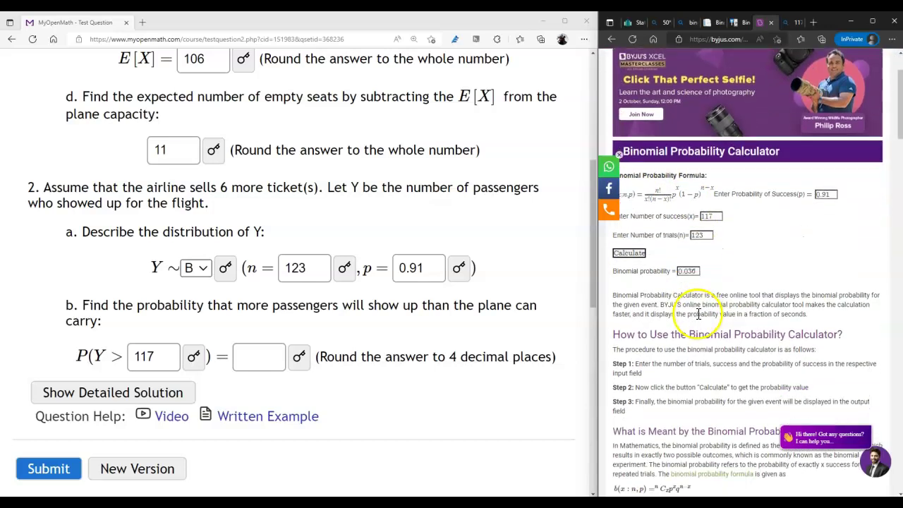
scroll(708, 340, "up", 2)
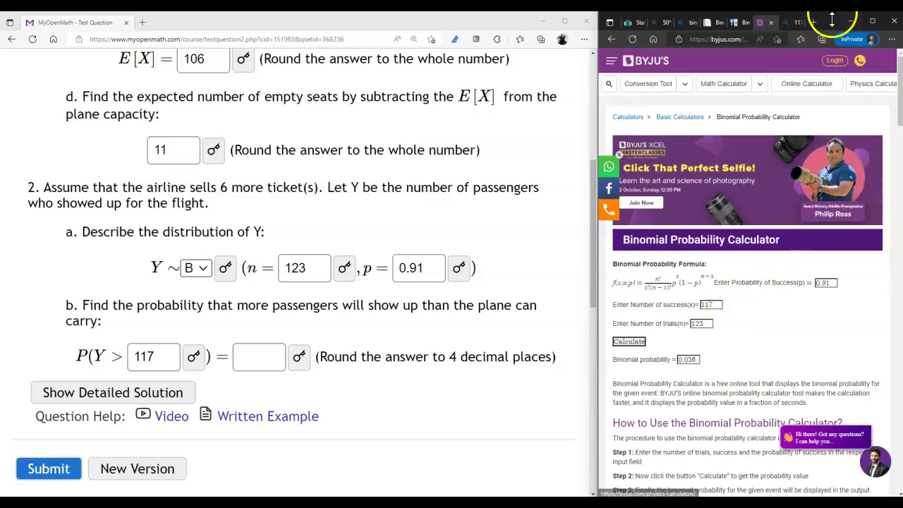
Step: In Stat Trek, calculate binomial probabilities for 123 trials, p = 0.91, and 117 successes
left_click(748, 23)
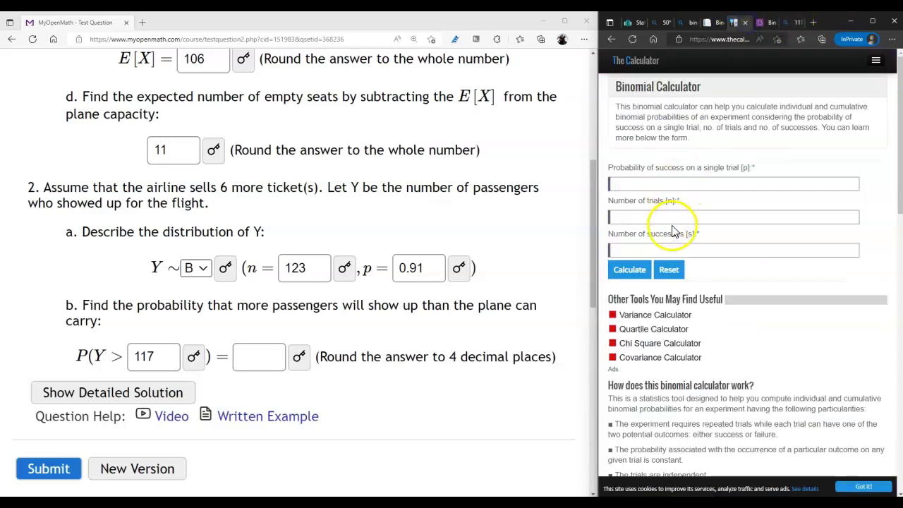
left_click(715, 24)
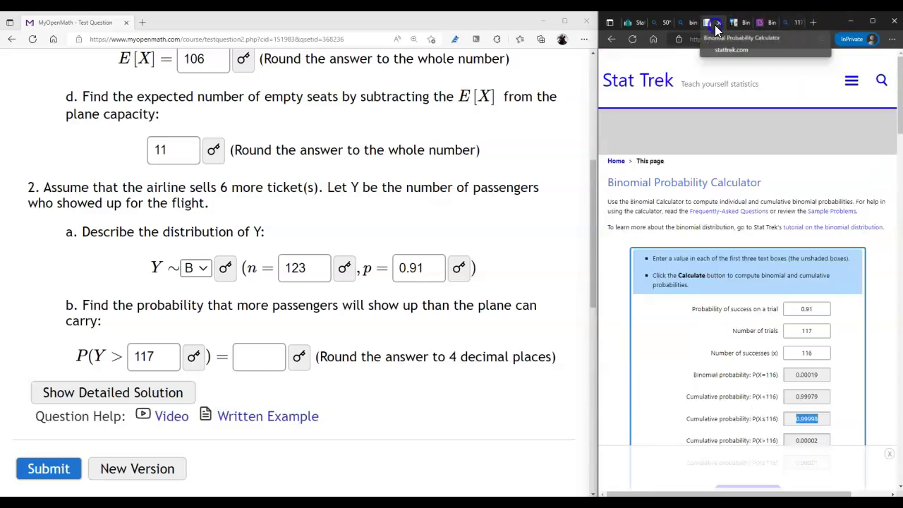
double_click(806, 330)
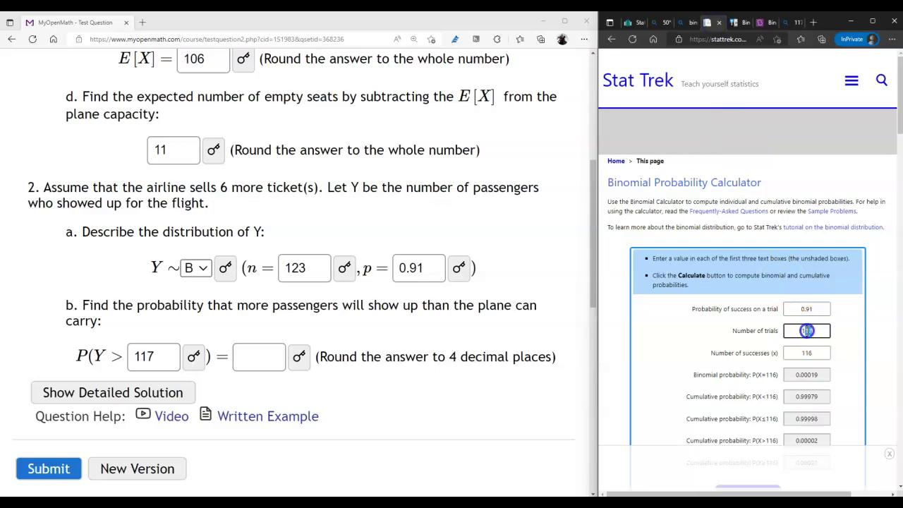
type("123")
scroll(805, 346, "down", 1)
double_click(812, 330)
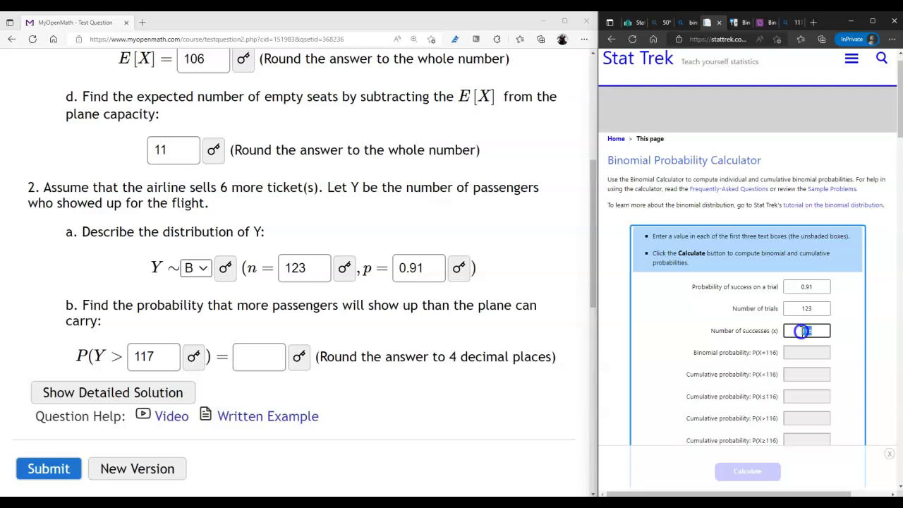
scroll(802, 331, "down", 1)
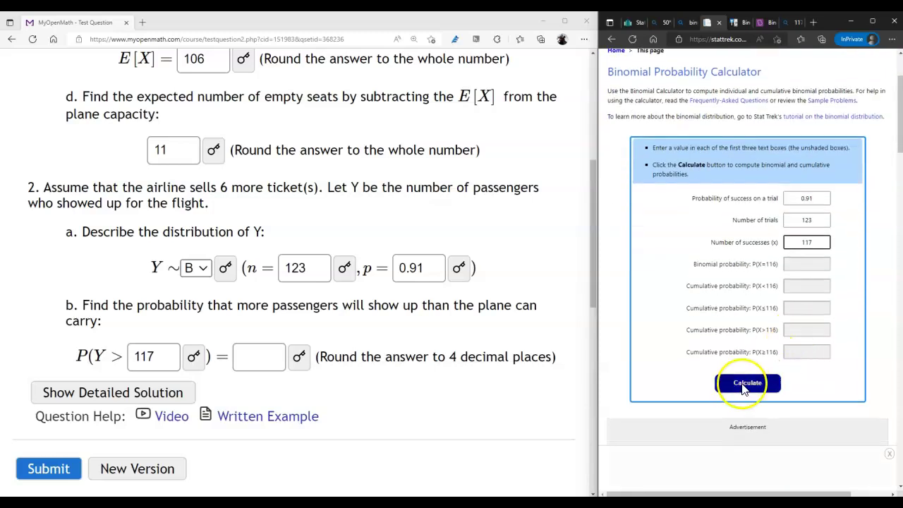
left_click(745, 385)
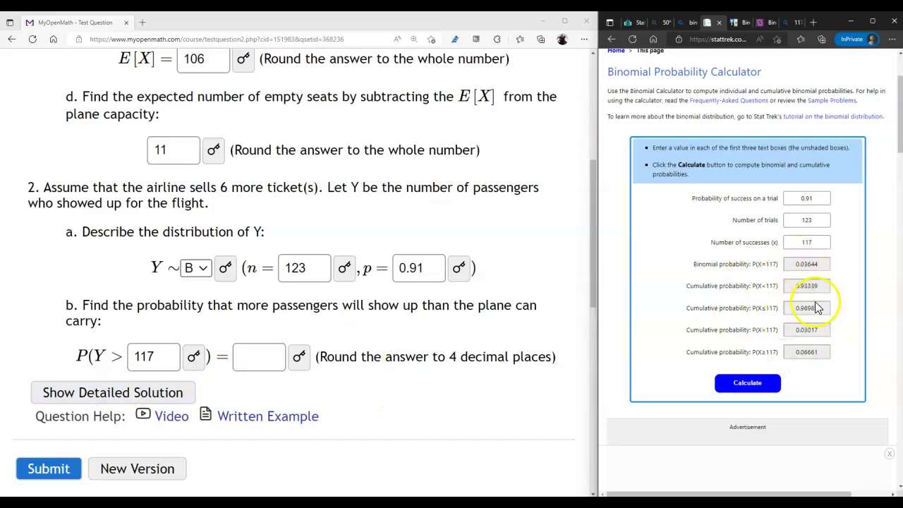
Step: Enter the P(X>117) result 0.03017, rounded to 0.0302, as the part 2b answer
double_click(793, 329)
key("ctrl+c")
left_click(247, 355)
key("ctrl+v")
key("BackSpace")
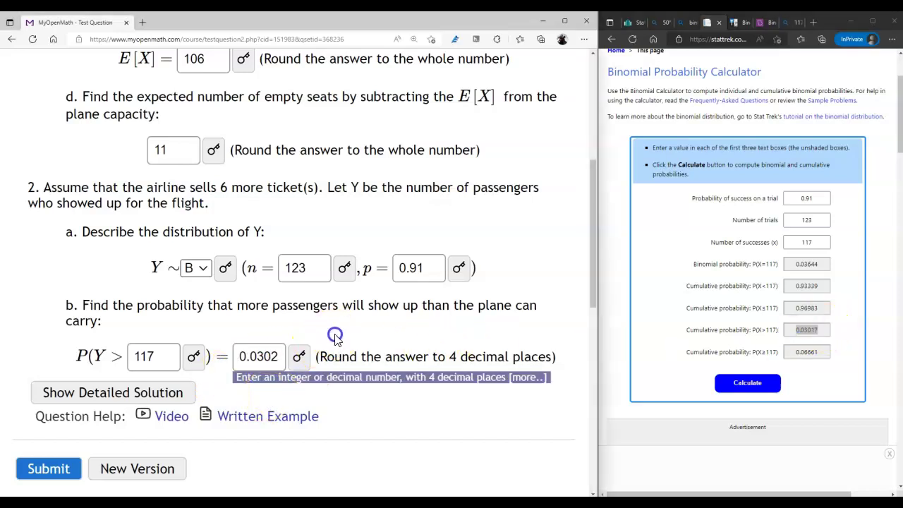
left_click(334, 333)
Step: In StatCrunch's binomial calculator, set n to 123 with a greater-than comparison
left_click(634, 21)
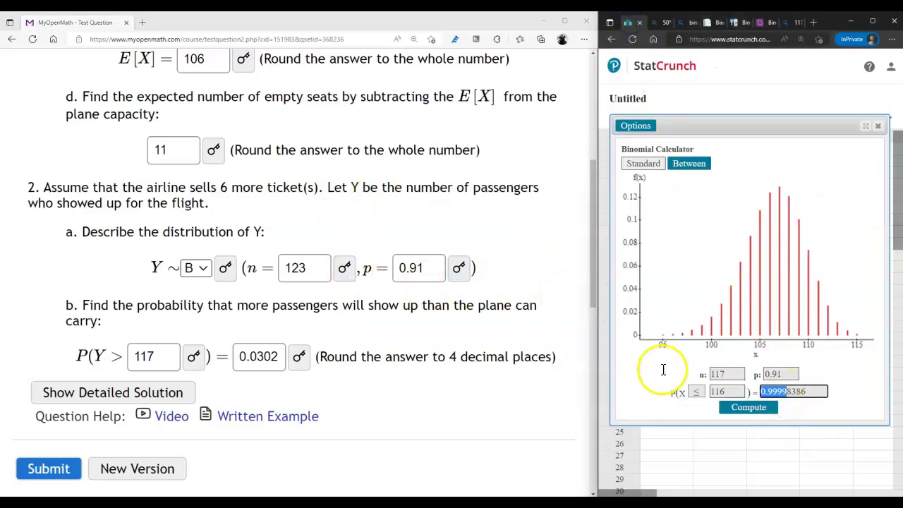
left_click_drag(743, 374, 676, 374)
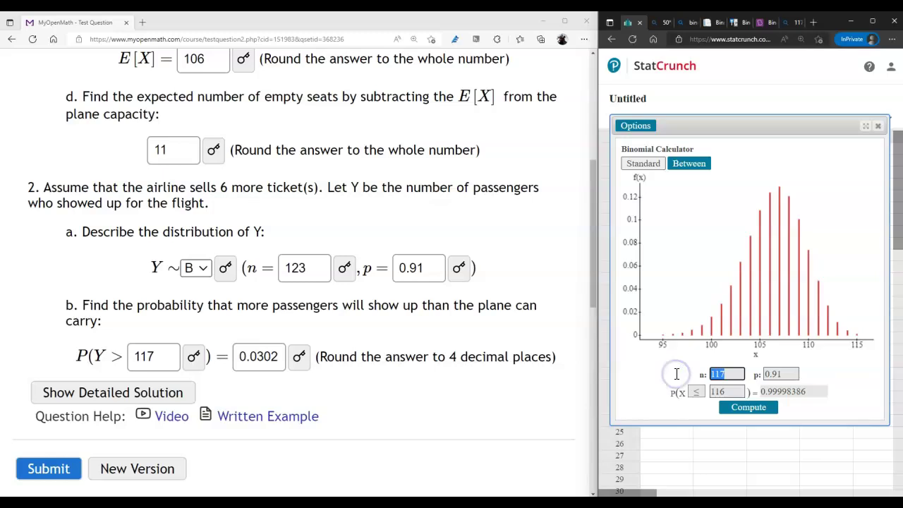
type("123")
left_click(697, 392)
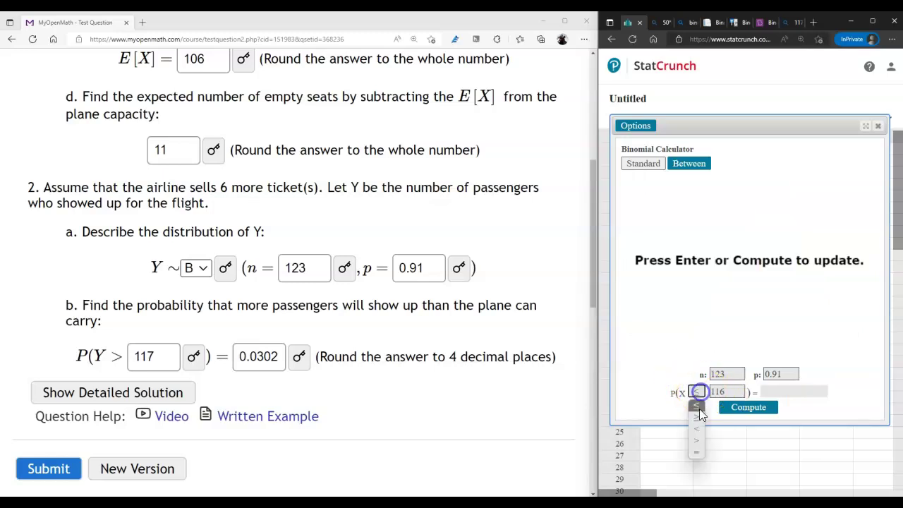
left_click(696, 445)
Step: Compute P(X > 117) = 0.03017283, confirming 0.0302, then submit the answers for grading
double_click(720, 391)
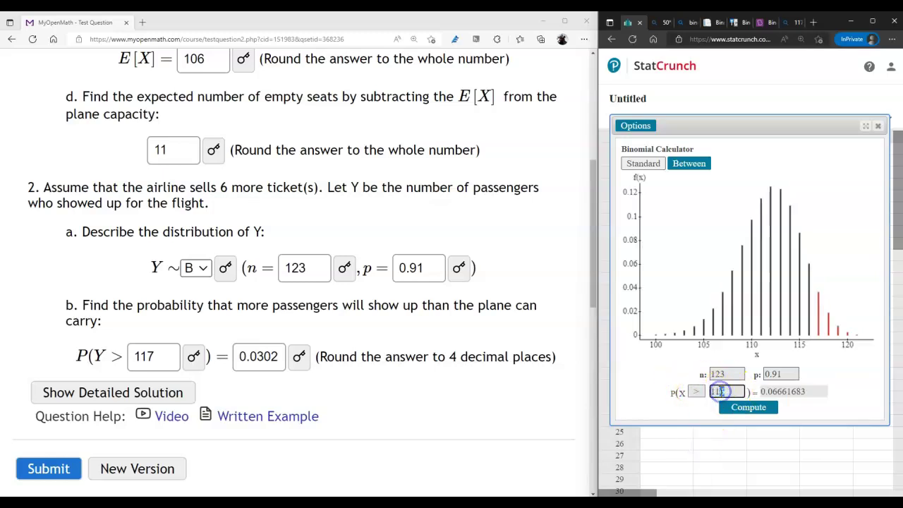
type("117")
left_click(746, 410)
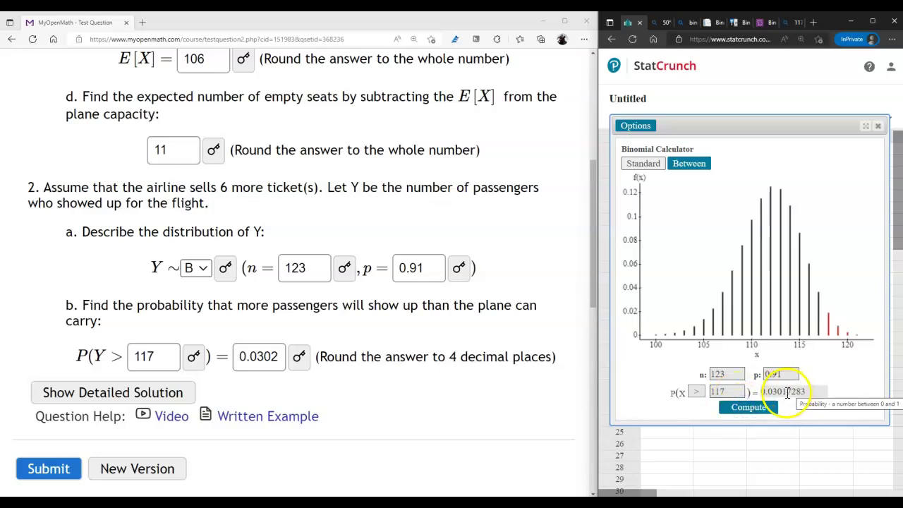
left_click_drag(787, 392, 758, 390)
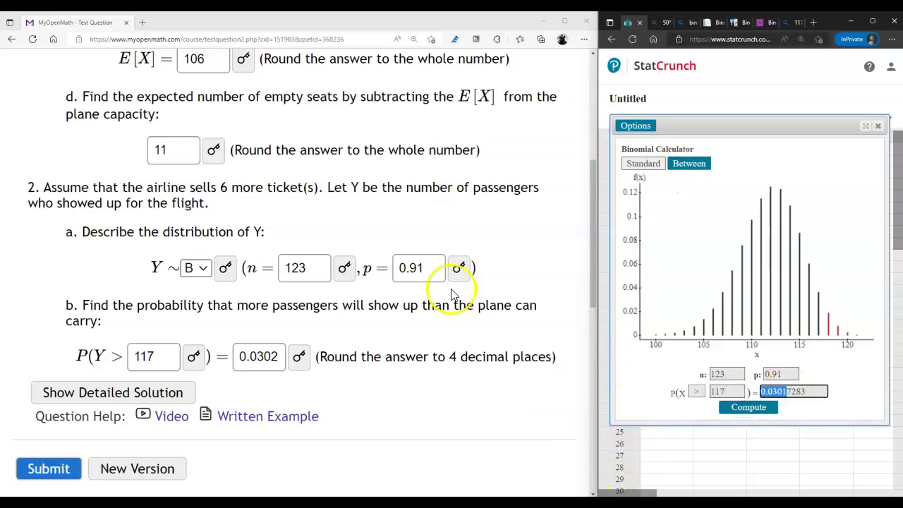
left_click(48, 470)
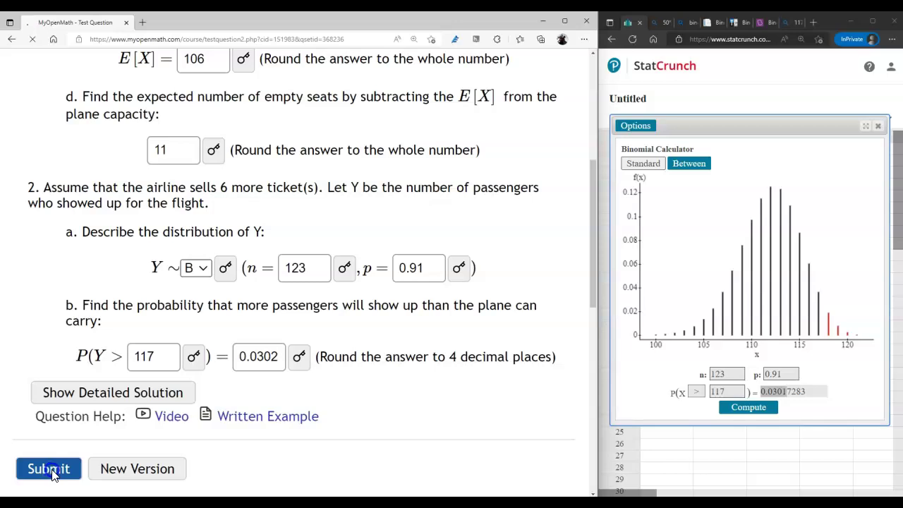
Step: Scroll through the graded question to check the correct marks on every answer in parts 1 and 2
scroll(300, 286, "down", 3)
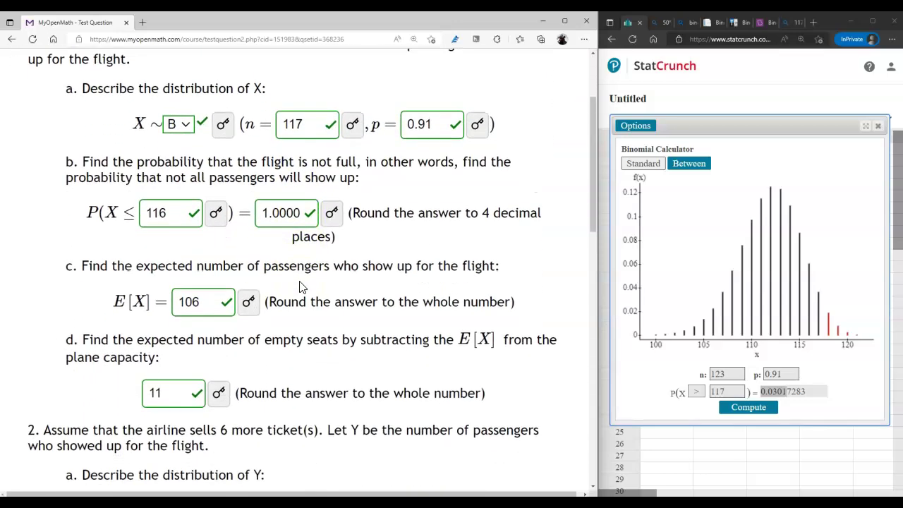
scroll(300, 286, "down", 3)
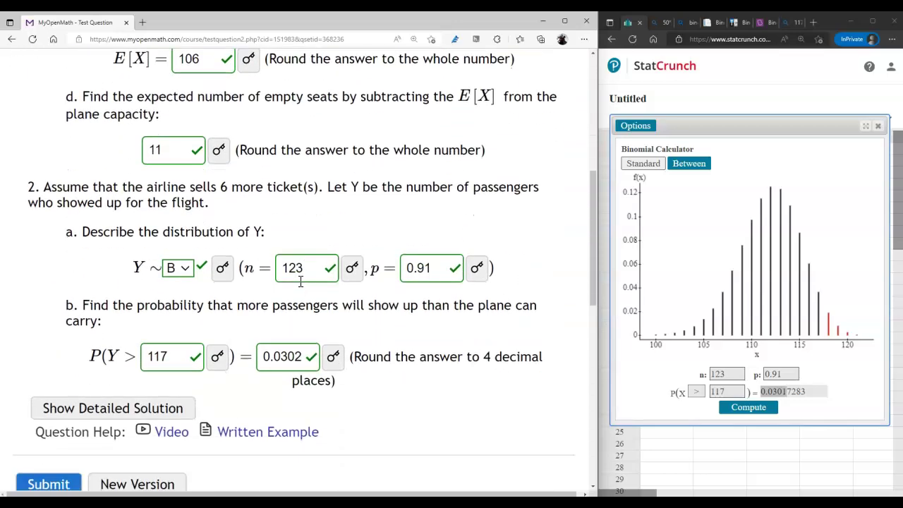
scroll(332, 278, "down", 1)
scroll(335, 279, "up", 4)
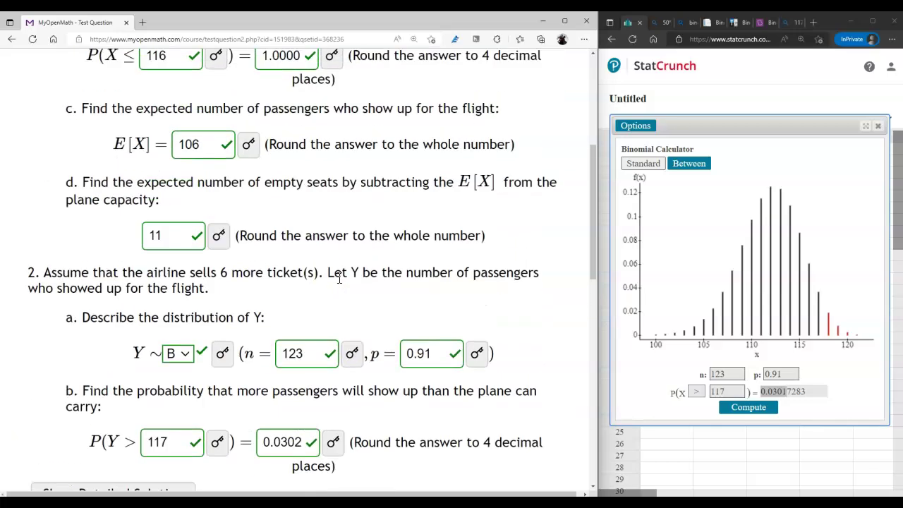
scroll(339, 277, "up", 2)
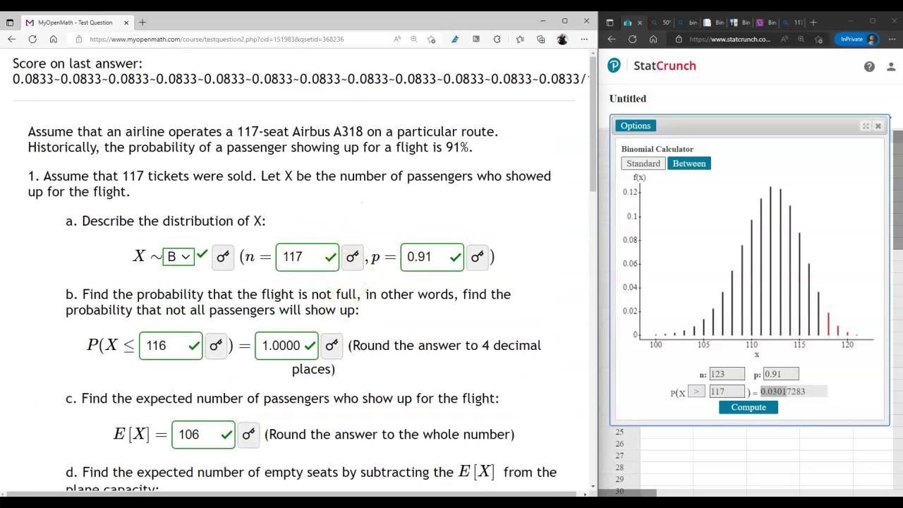